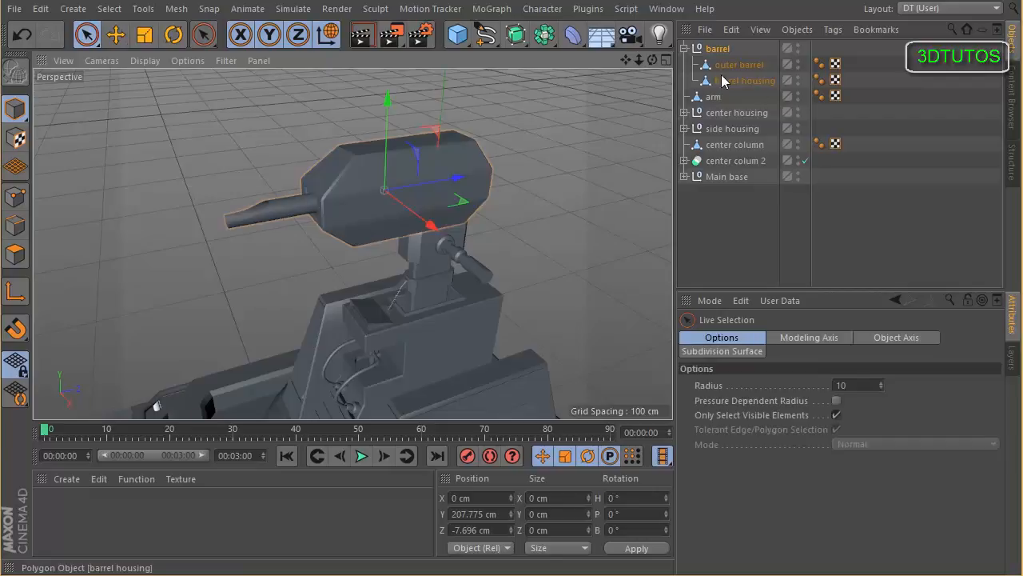
Step: Select the three long panels on one side of the barrel housing in polygon mode
left_click_drag(542, 156, 418, 137, "alt")
left_click(751, 82)
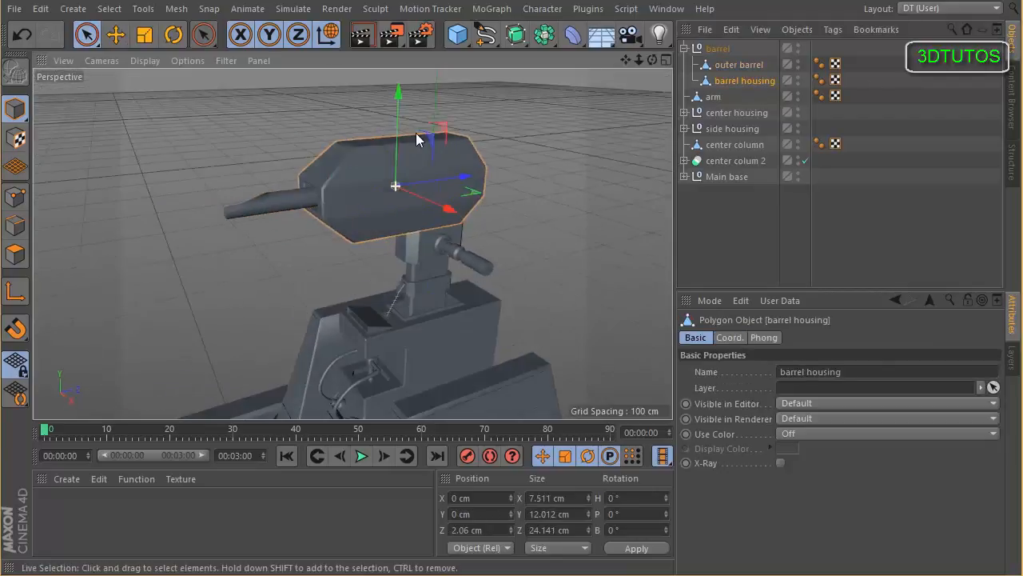
left_click(24, 262)
left_click_drag(297, 165, 364, 179, "alt")
left_click(378, 173)
left_click(378, 199, "shift")
right_click_drag(338, 200, 395, 200, "alt")
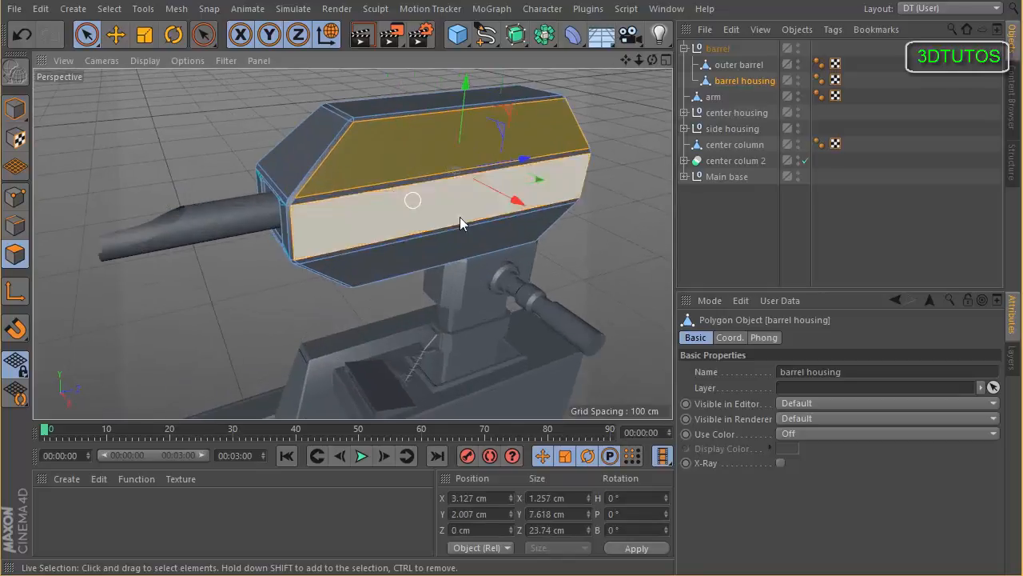
left_click(87, 34)
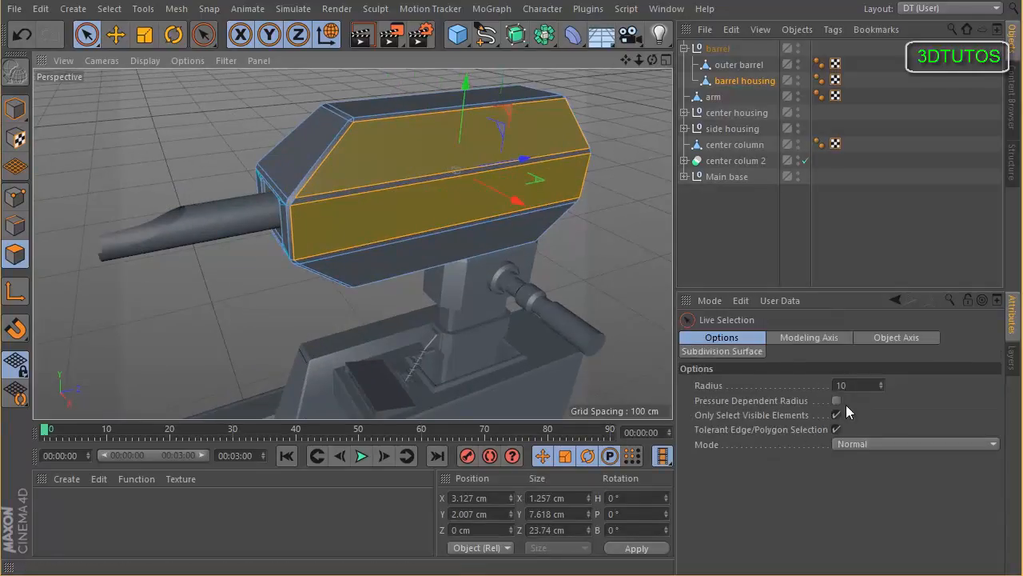
left_click_drag(486, 318, 473, 282, "alt")
left_click(426, 260, "shift")
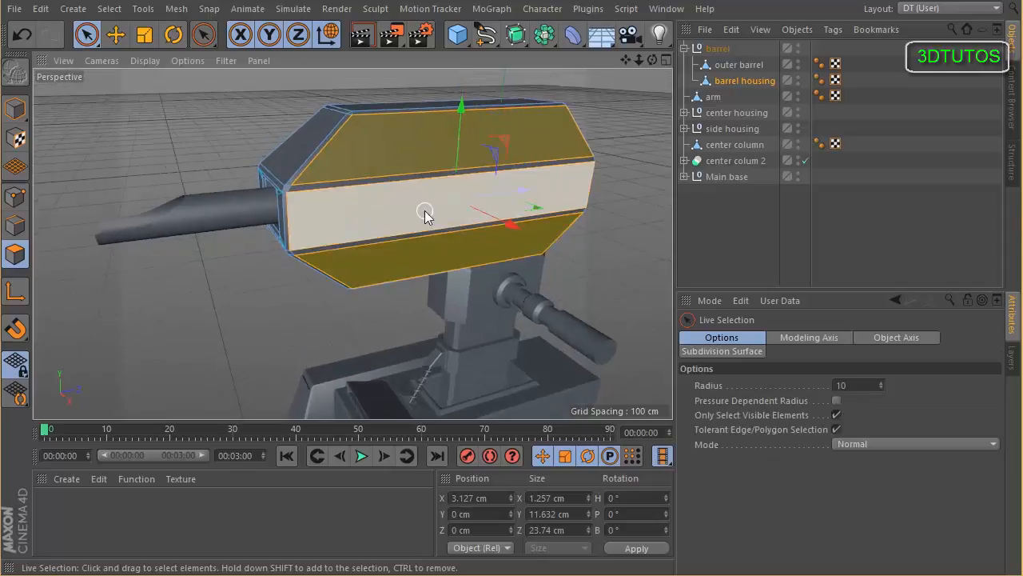
Step: Add the housing's sloped front and rear panels, the top and bottom panels, and the other side's sloped panels to the selection
left_click_drag(416, 202, 523, 199, "alt")
left_click(441, 226, "shift")
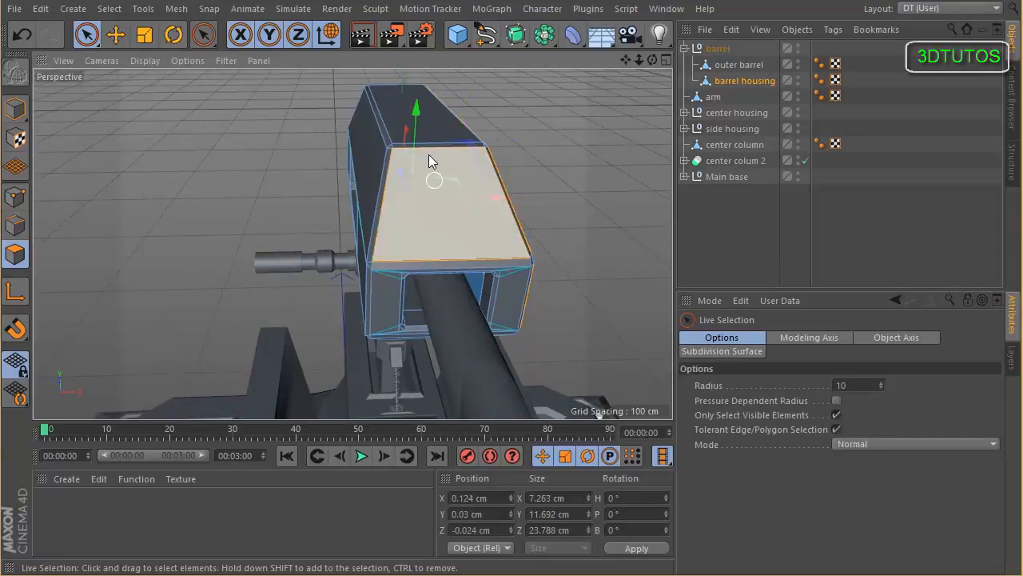
left_click(440, 126, "shift")
left_click_drag(440, 126, 343, 172, "alt")
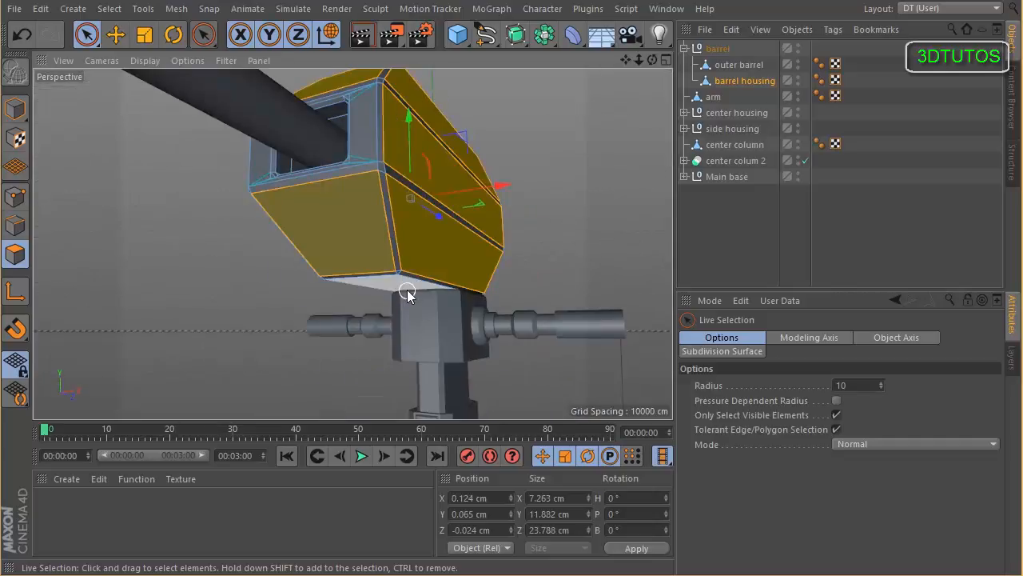
left_click_drag(431, 304, 263, 306, "alt")
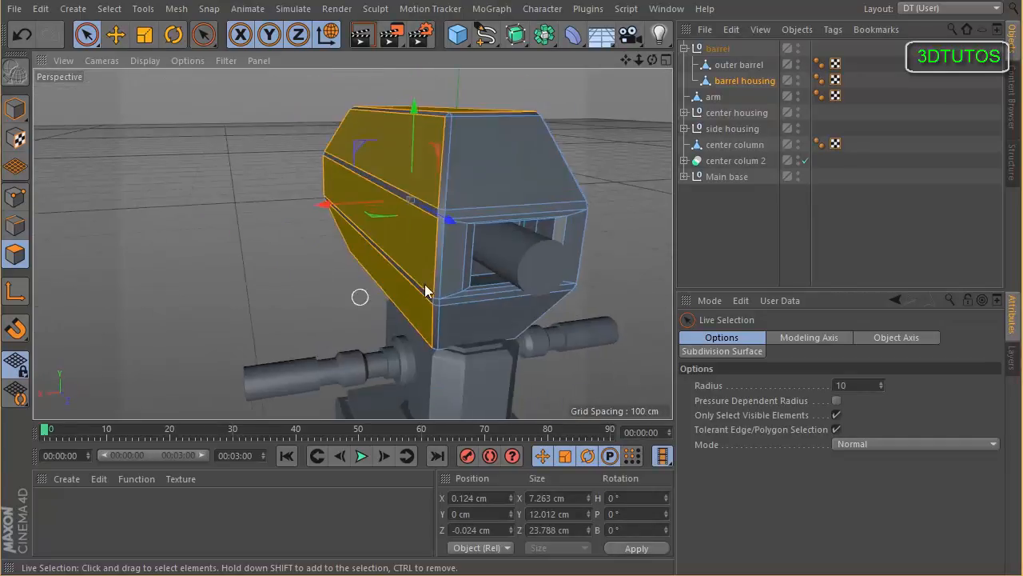
left_click(475, 179, "shift")
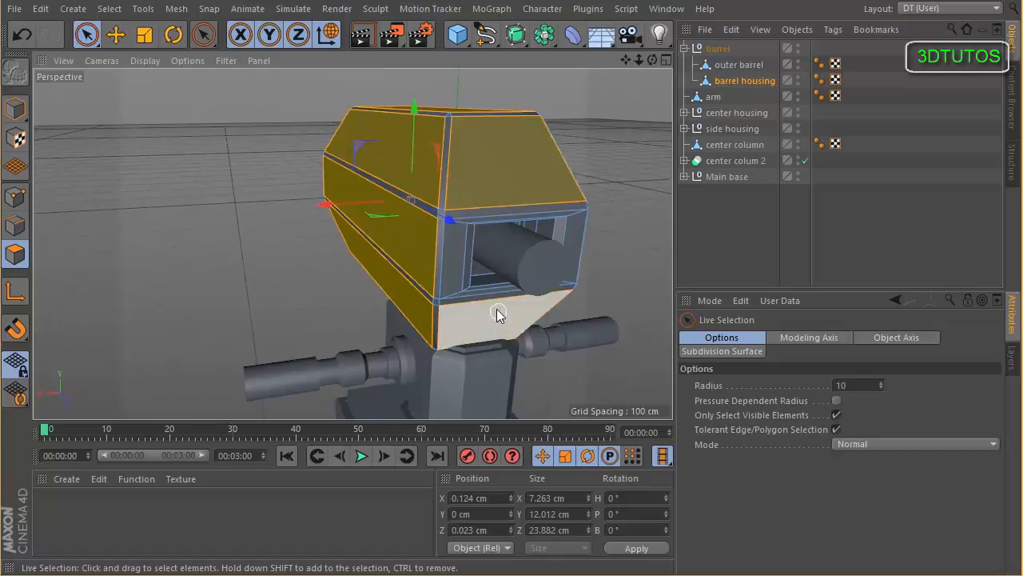
left_click_drag(498, 314, 375, 282, "alt")
left_click(452, 183, "shift")
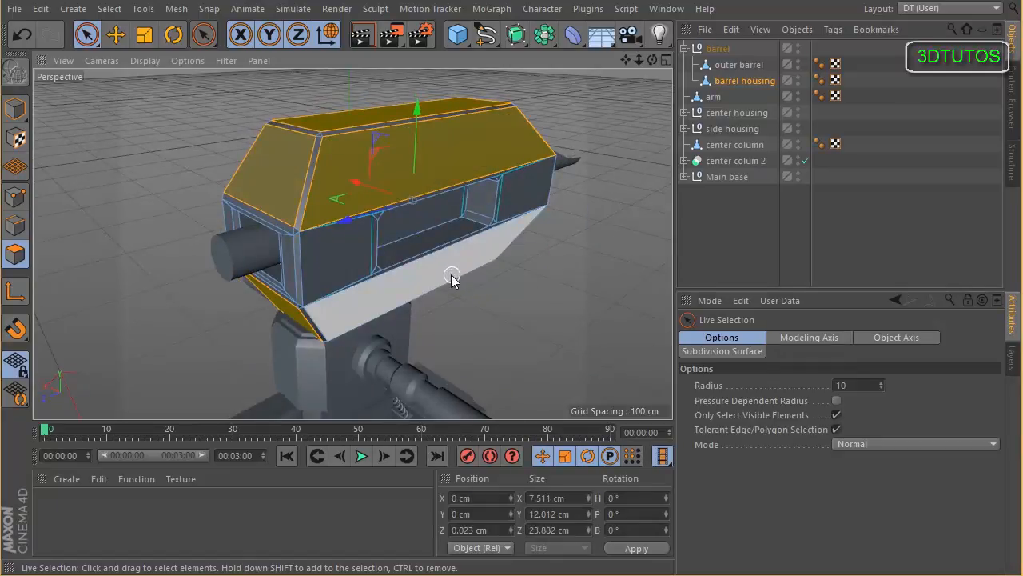
left_click_drag(414, 201, 699, 240, "alt")
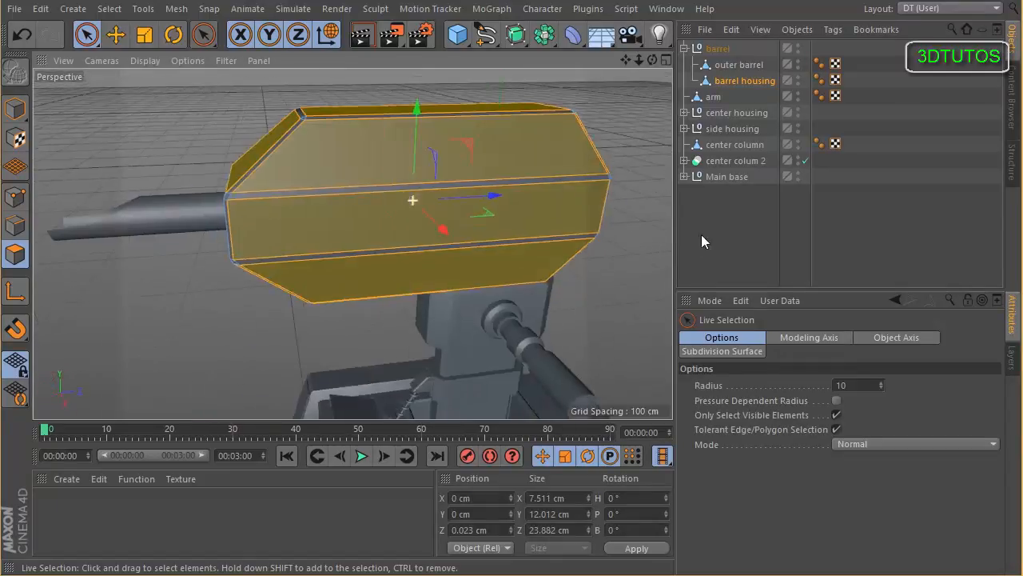
left_click_drag(409, 158, 298, 116, "alt")
Step: Inset the selected housing panels by about 0.29 cm with Extrude Inner
right_click(203, 120)
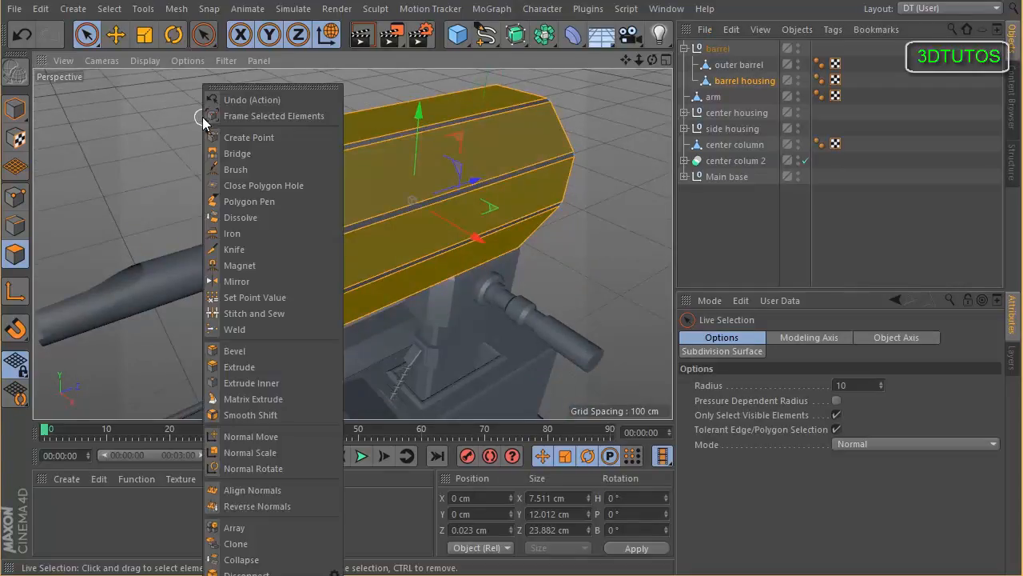
left_click(256, 381)
left_click_drag(281, 221, 168, 170)
left_click_drag(167, 130, 145, 149)
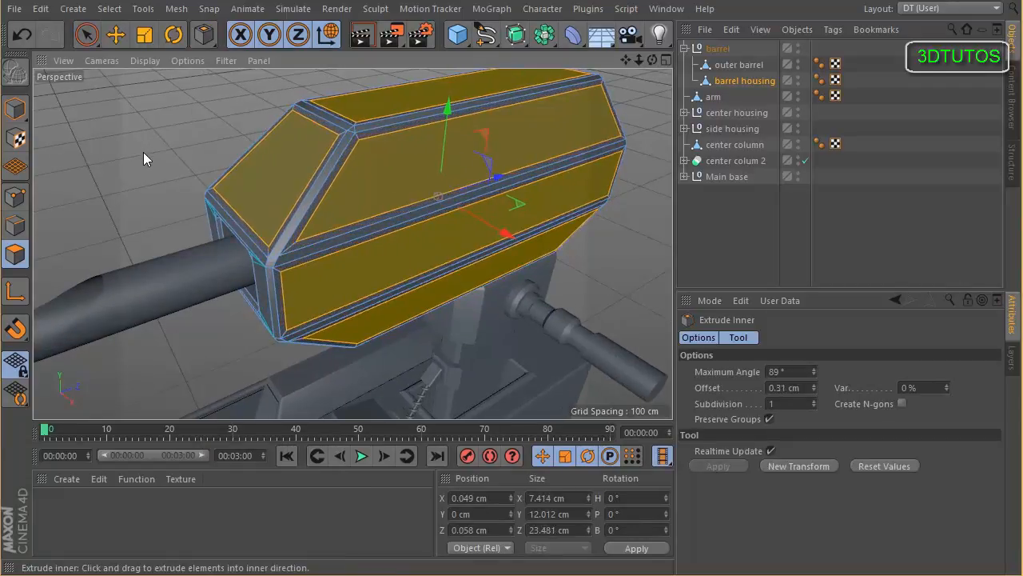
Step: Extrude the inset panels inward by about 0.1 cm, and apply a second Extrude Inner of about 0.16 cm
right_click(144, 149)
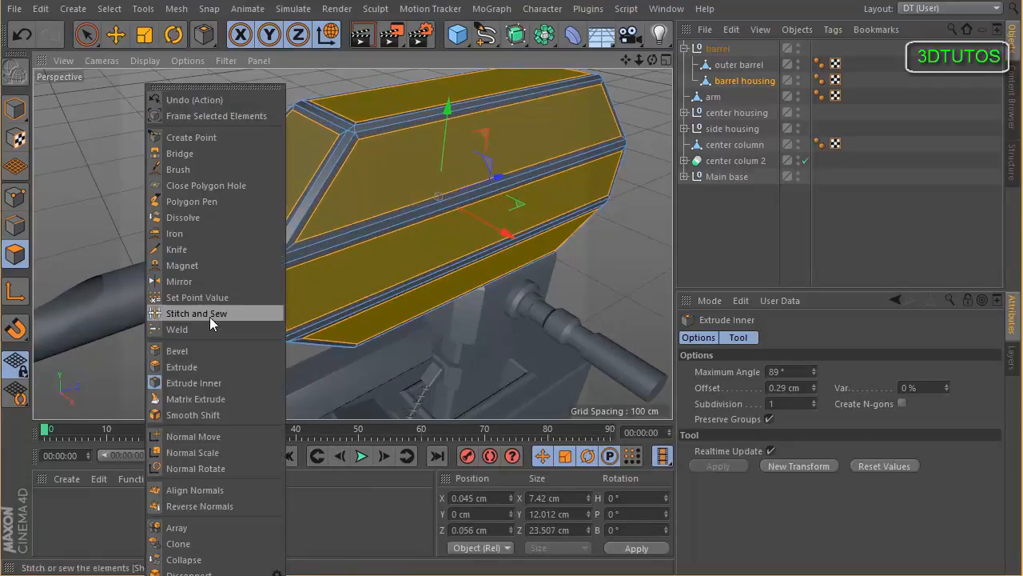
left_click(202, 361)
scroll(164, 159, "up", 3)
left_click_drag(179, 155, 173, 164)
right_click(171, 160)
left_click(232, 382)
Step: Bevel the selected housing panels slightly and deselect the housing
right_click(173, 164)
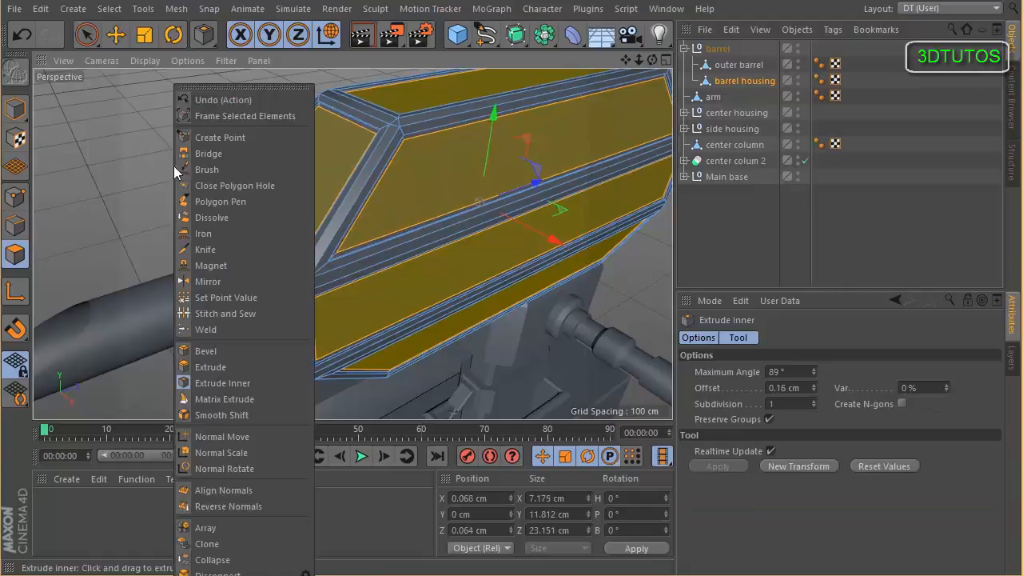
left_click(222, 351)
mouse_move(180, 107)
left_mouse_down()
mouse_move(192, 105)
mouse_move(182, 116)
left_mouse_up()
key("e")
left_click(754, 236)
Step: Thicken the outer barrel by extruding its polygons about 0.24 cm with Create Caps enabled, and return to model mode with Create Caps off
mouse_move(275, 240)
right_mouse_down("alt")
mouse_move(264, 254)
mouse_move(276, 241)
right_mouse_up("alt")
left_click(733, 67)
left_click_drag(158, 265, 395, 217, "alt")
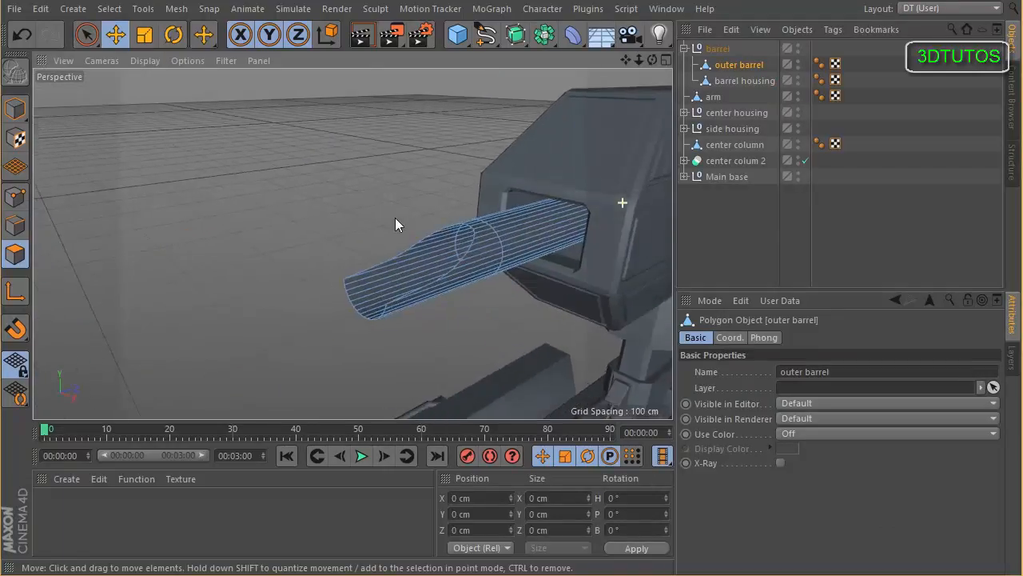
right_click(434, 191)
left_click(489, 368)
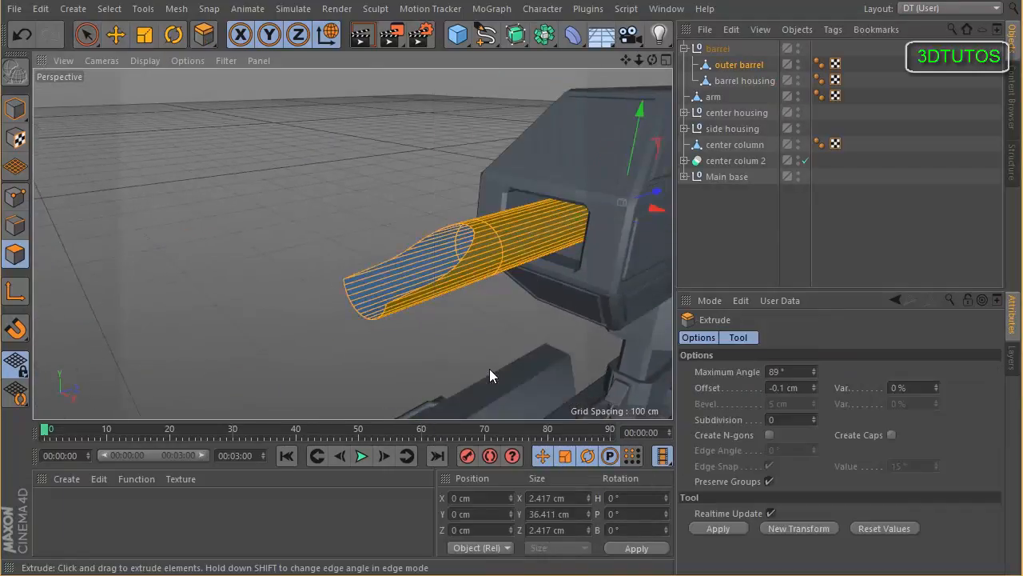
left_click(890, 434)
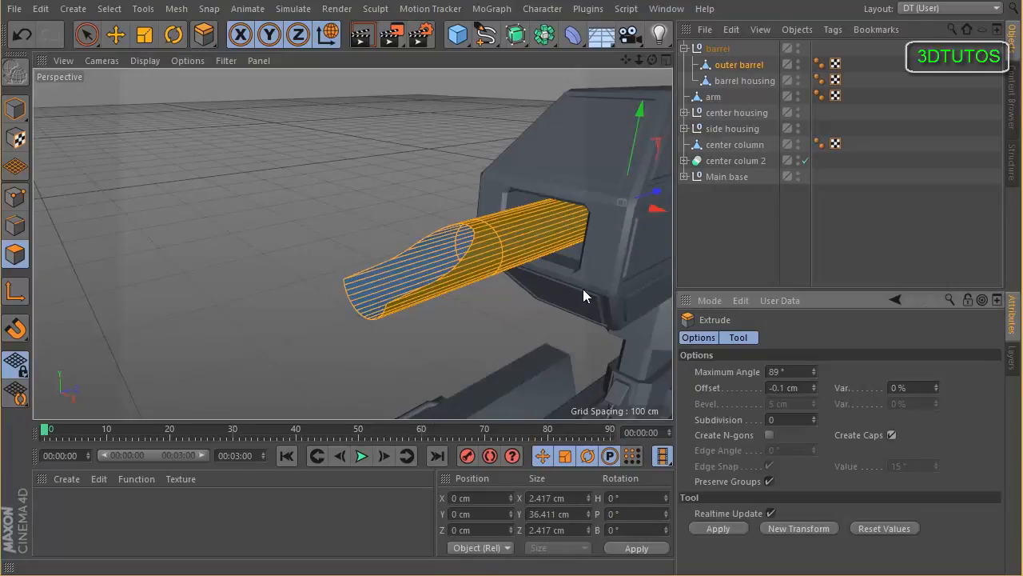
left_click_drag(344, 198, 361, 199)
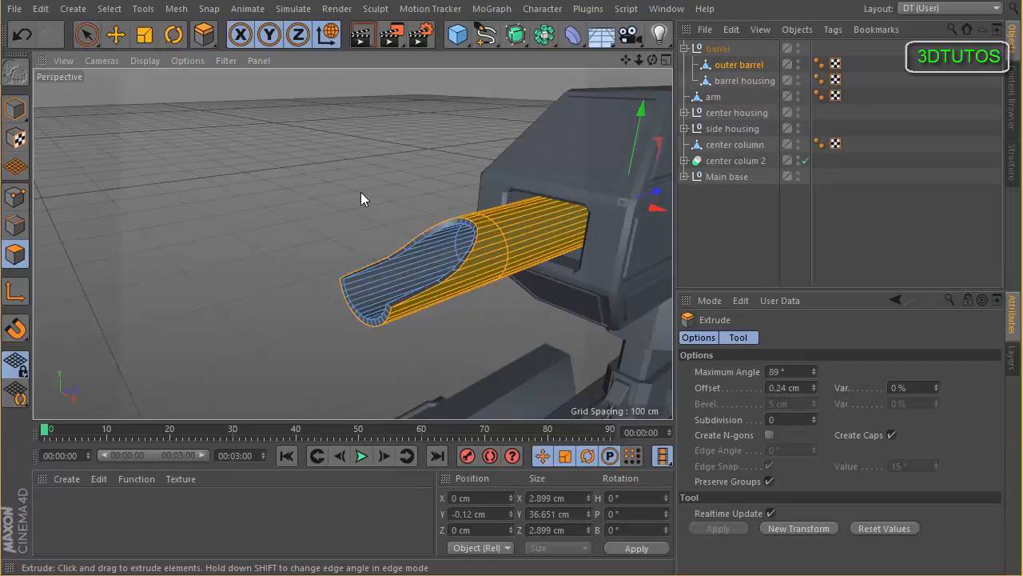
left_click(891, 434)
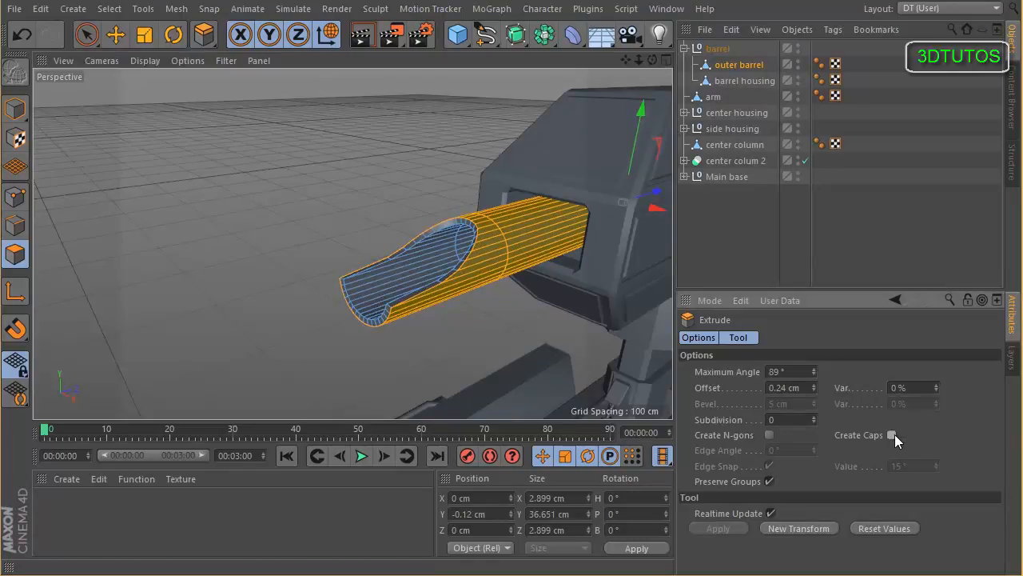
left_click(21, 107)
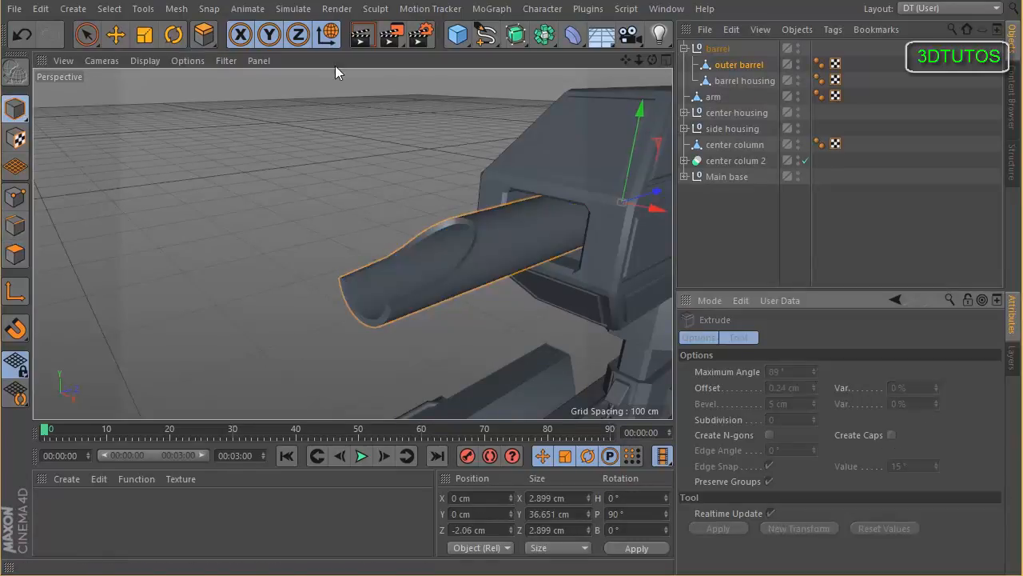
Step: Add a cube and place it inside the barrel group
left_click(458, 36)
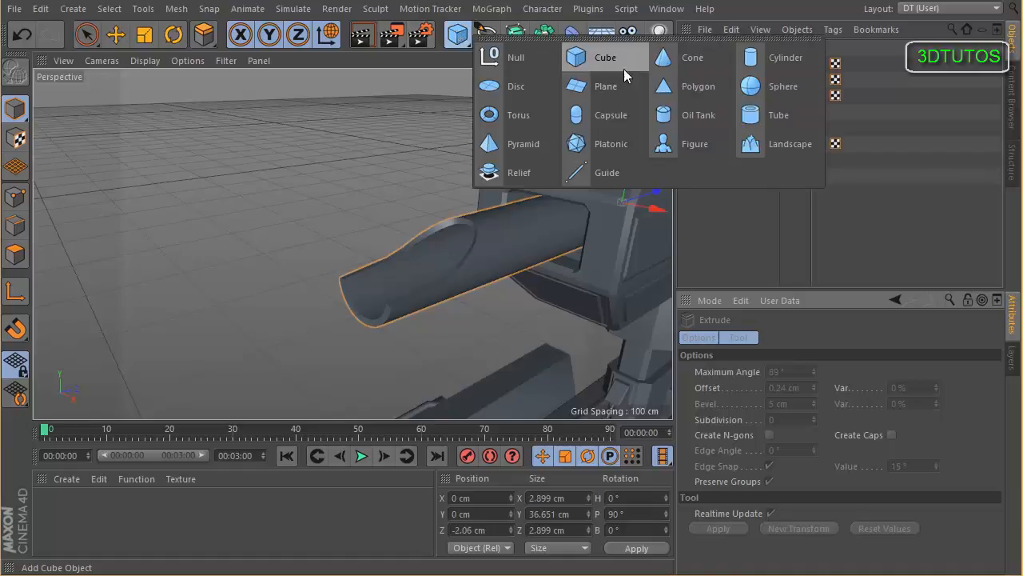
left_click(605, 57)
left_click(717, 50)
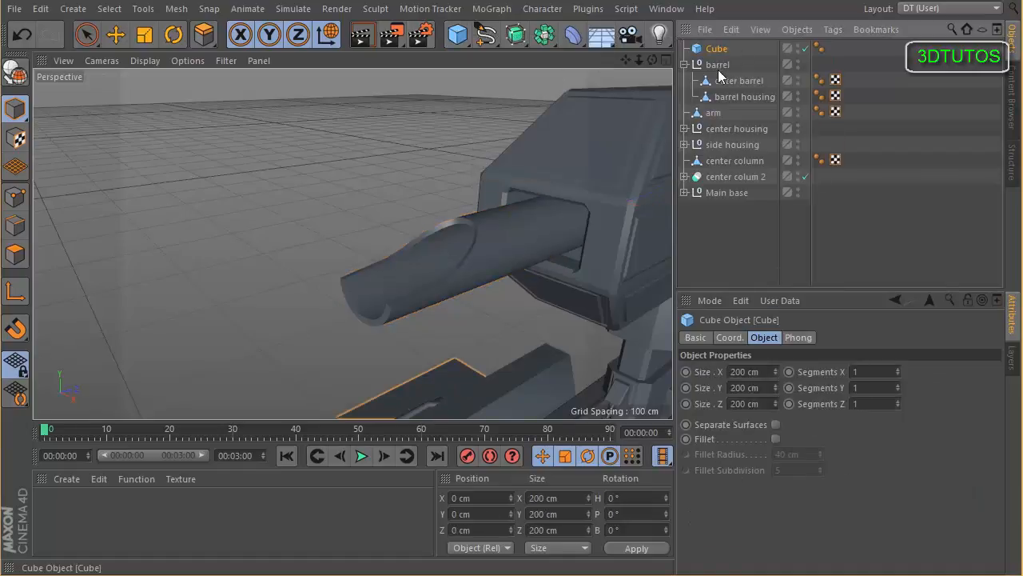
left_click_drag(718, 70, 718, 67)
Step: Raise the cube to about Y -26.5 cm and scale it uniformly to about 51 cm
right_click_drag(405, 147, 301, 151, "alt")
left_click(115, 36)
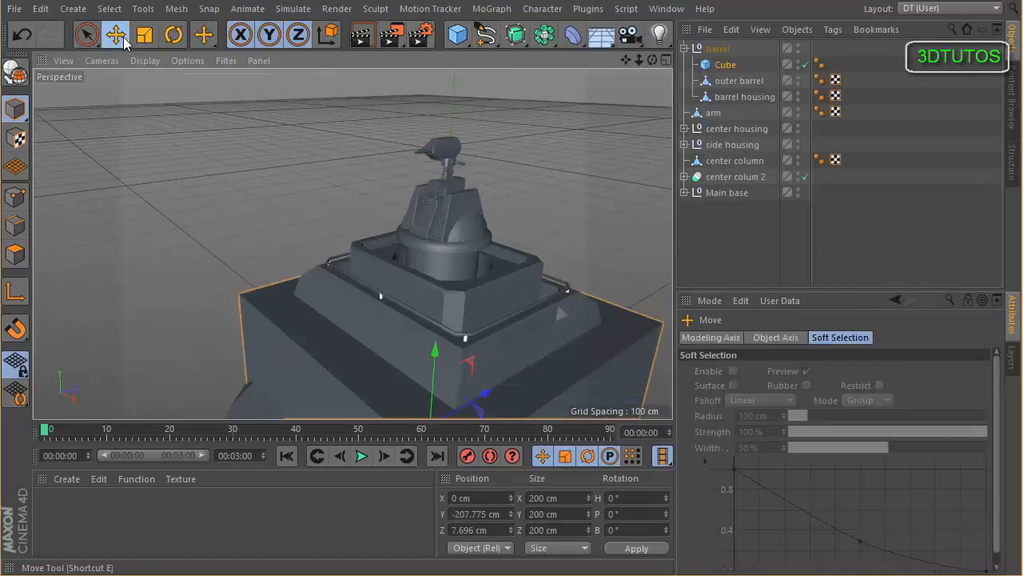
left_click_drag(434, 324, 444, 88)
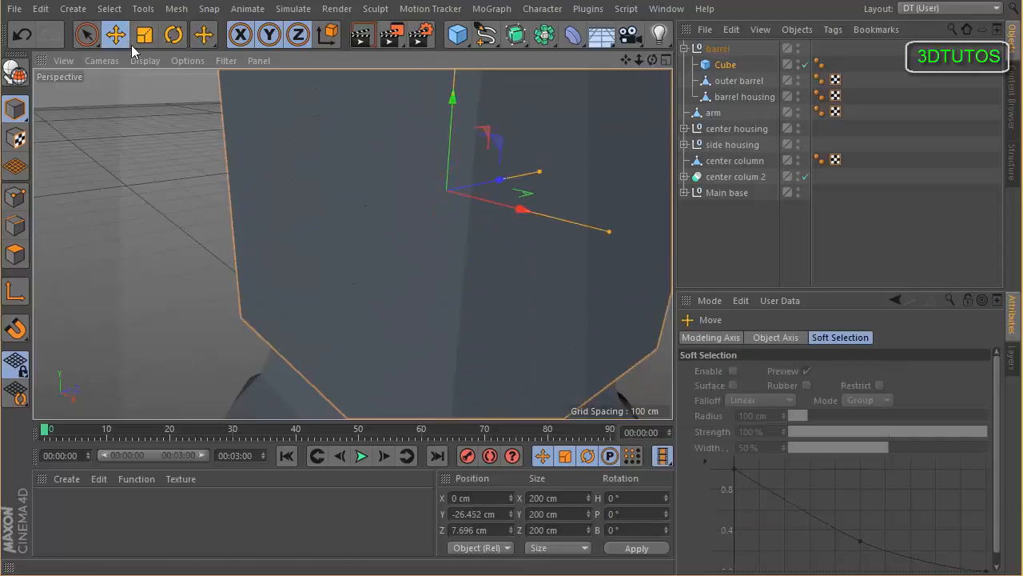
left_click_drag(344, 190, 190, 217)
key("ctrl+z")
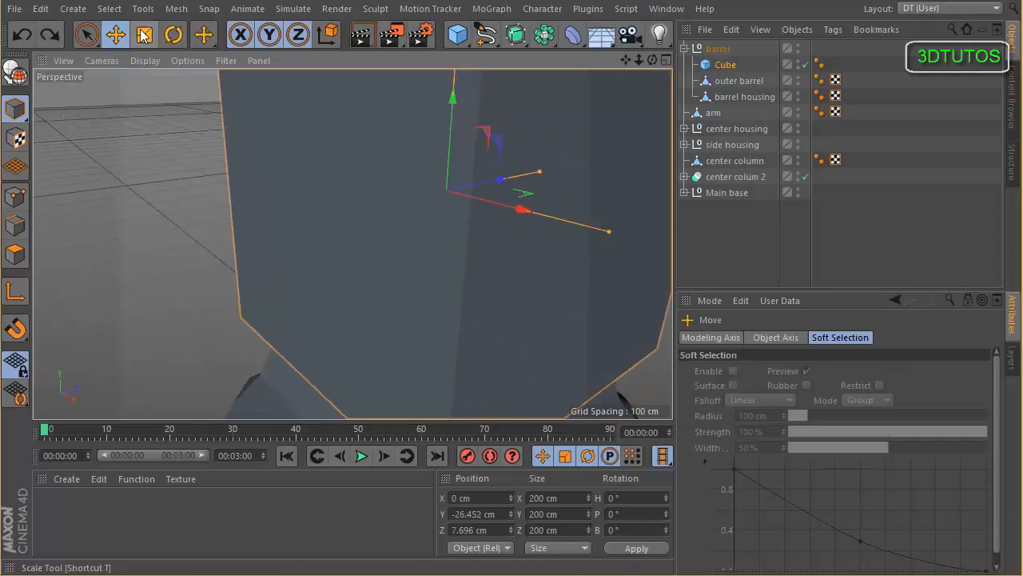
left_click(145, 35)
left_click_drag(439, 252, 47, 277)
left_click_drag(491, 249, 76, 290)
Step: Shrink the cube to a flat block about 3.2 cm high, 11.8 cm deep and 17.5 cm wide
left_click(116, 35)
scroll(508, 128, "up", 5)
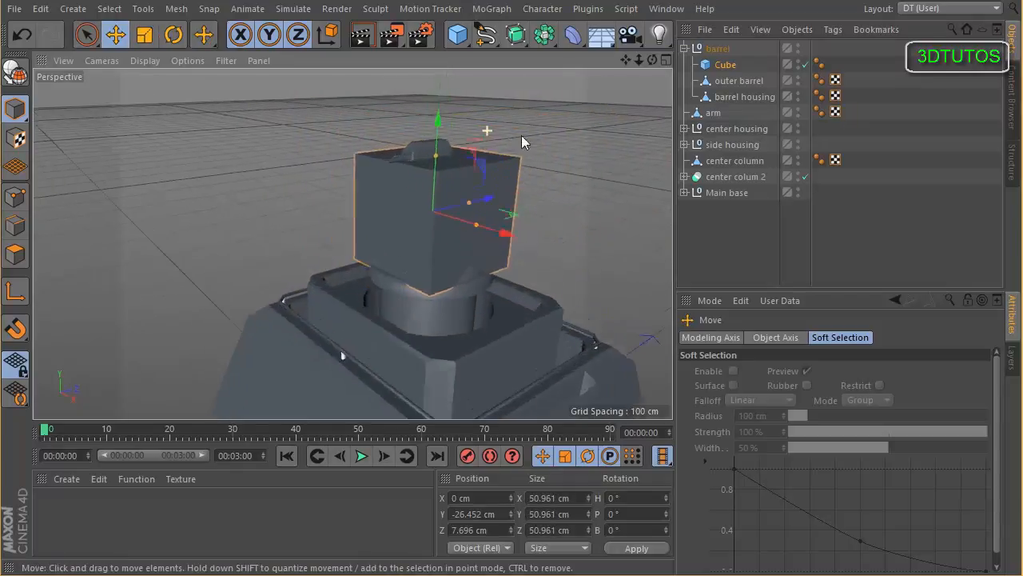
left_click_drag(369, 191, 372, 301)
left_click_drag(454, 279, 406, 314)
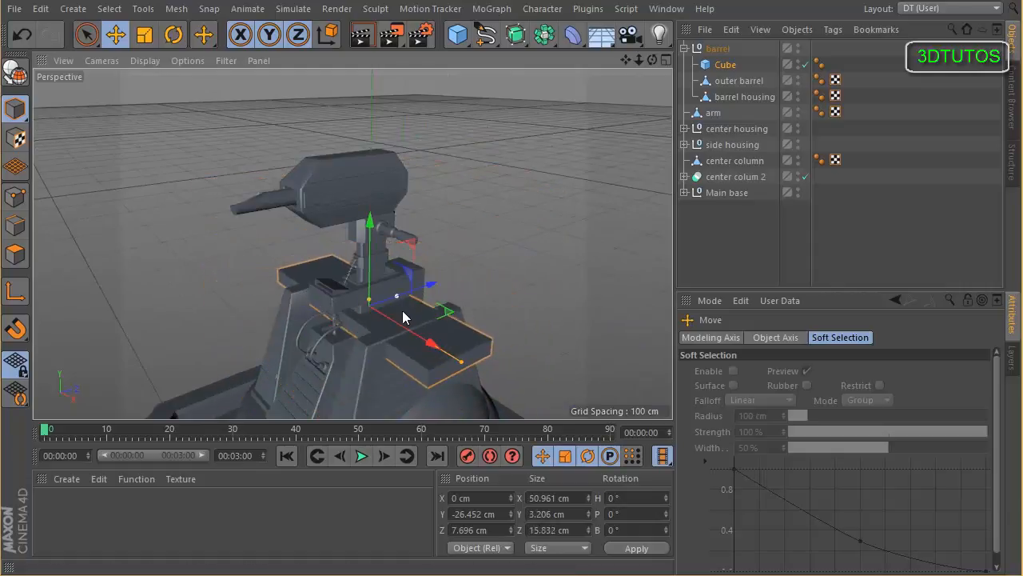
left_click_drag(461, 368, 382, 346)
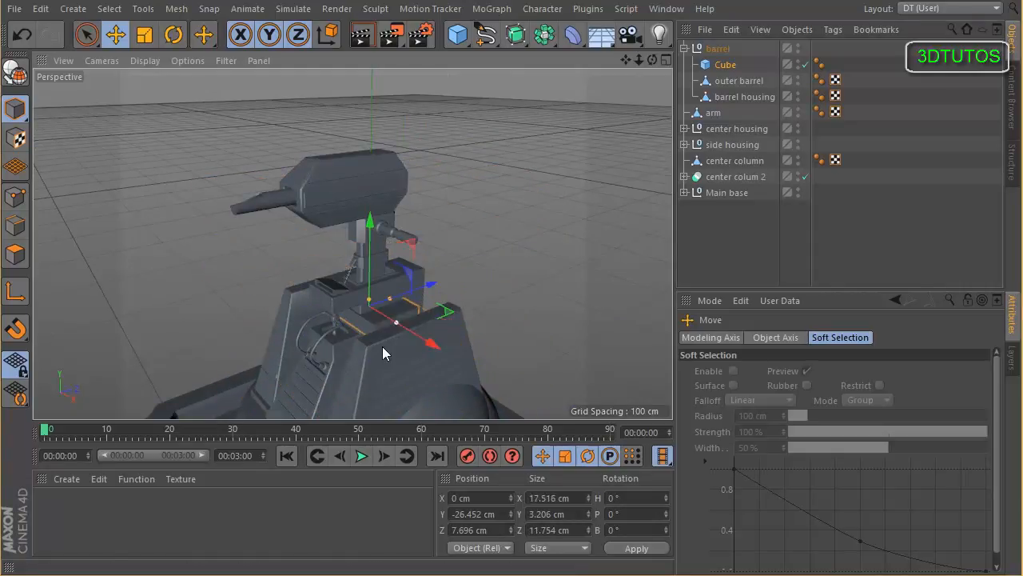
Step: Move the block up and forward onto the outer barrel, at about Y -0.8 cm and Z -14.5 cm
left_click_drag(368, 223, 367, 94)
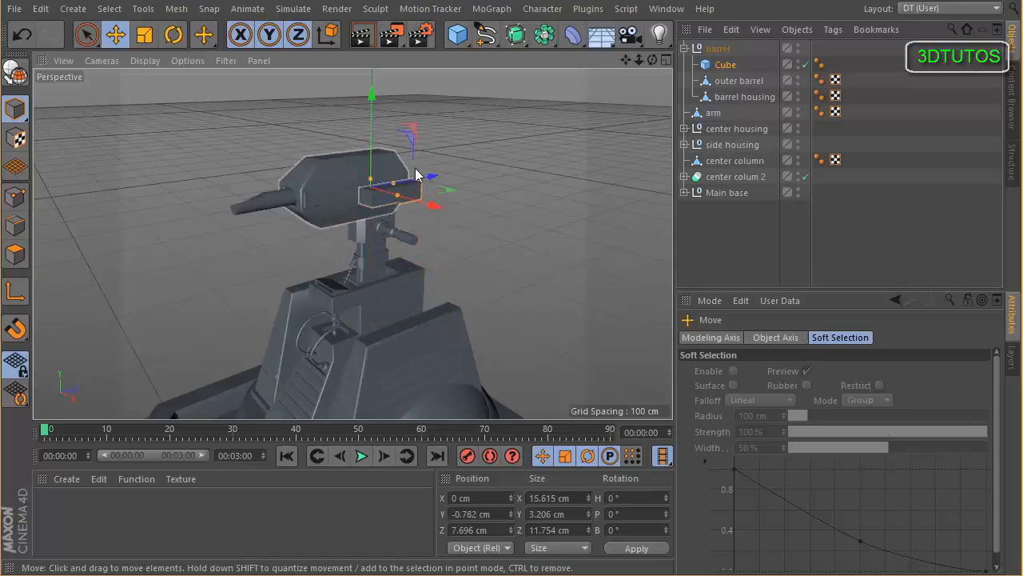
left_click_drag(433, 175, 232, 202)
right_click_drag(233, 199, 359, 203, "alt")
Step: Resize the block to a thin plate about 5.1 cm wide, 0.57 cm high and 3.3 cm deep
left_click_drag(479, 214, 418, 238)
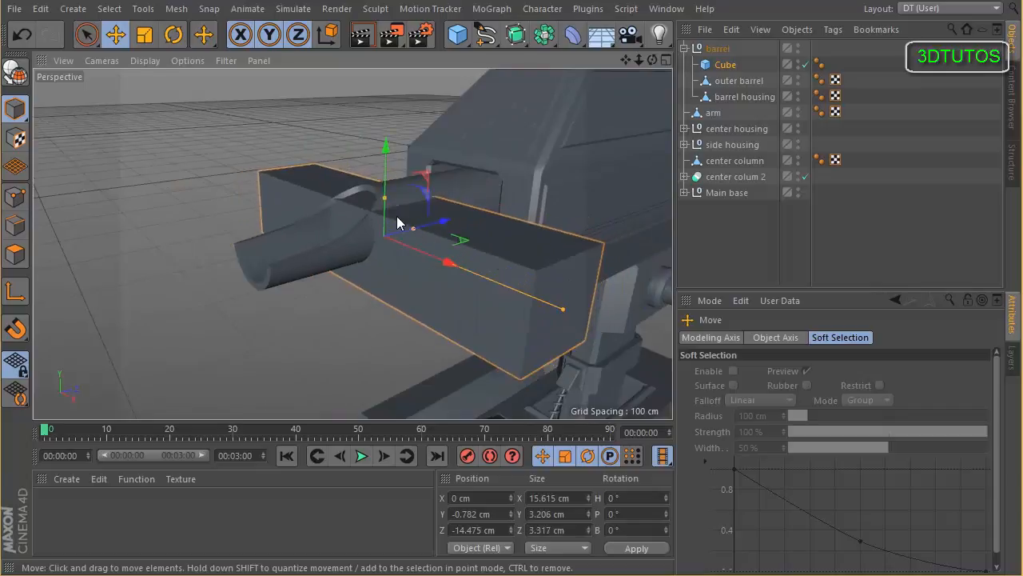
left_click_drag(385, 197, 389, 238)
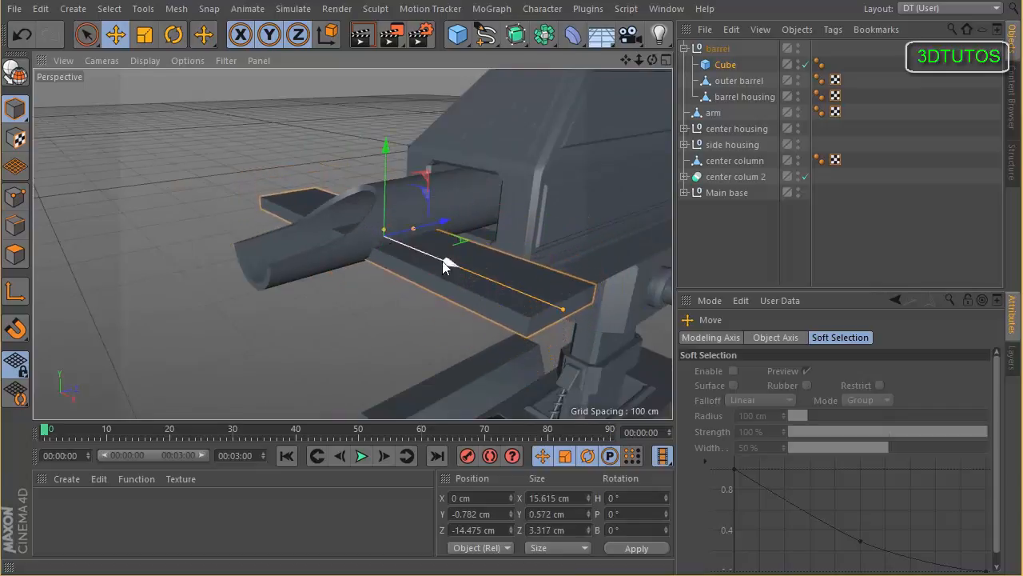
left_click_drag(565, 308, 441, 263)
Step: Position the plate across the barrel at about Y 0.87 cm and Z -13 cm, with a depth of about 2.7 cm
left_click_drag(385, 147, 476, 166)
left_click_drag(419, 94, 422, 96)
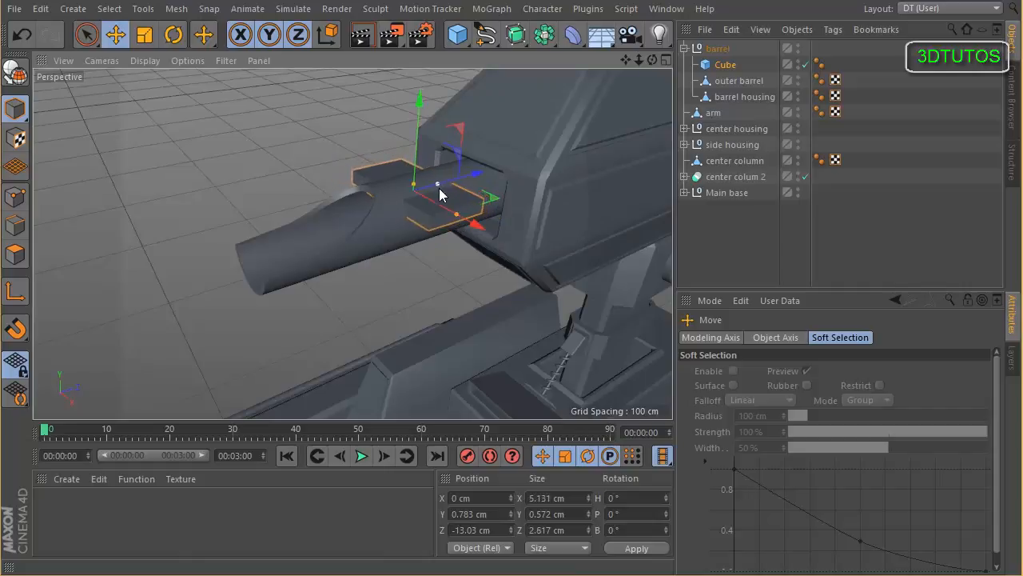
left_click_drag(441, 194, 474, 140, "alt")
left_click_drag(417, 96, 416, 96)
left_click_drag(417, 97, 424, 130, "alt")
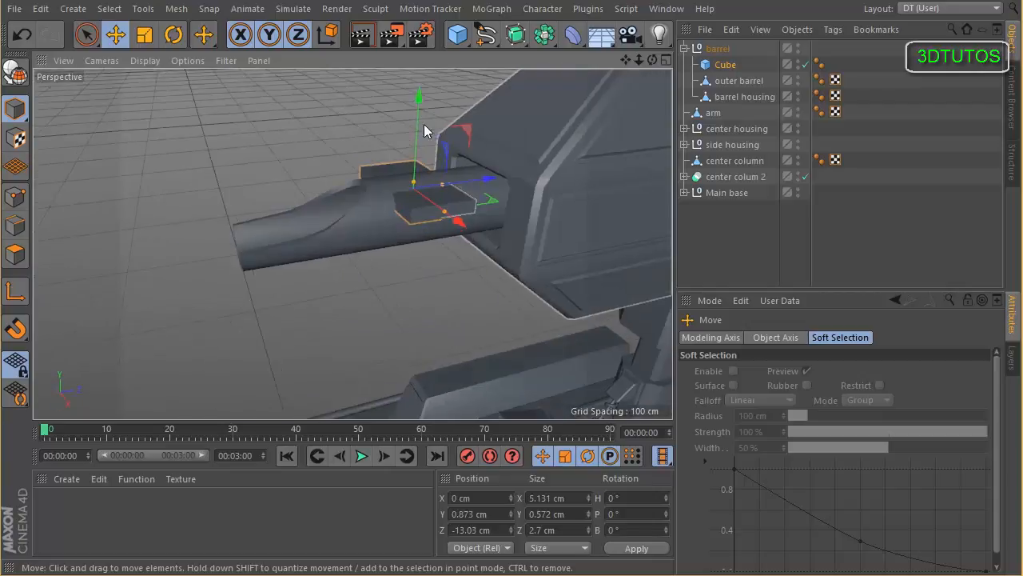
Step: Enable Fillet on the cube with a 0.1 cm radius and a subdivision of 3
left_click(725, 64)
left_click(774, 439)
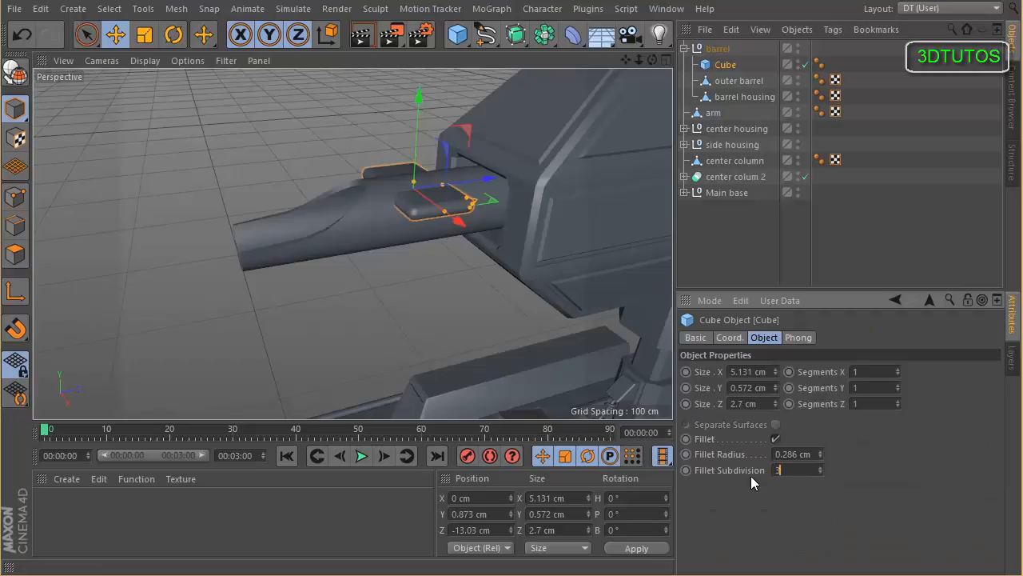
type("3")
key("Return")
Step: Duplicate the filleted cube in place within the barrel group
left_click_drag(532, 140, 569, 106, "alt")
key("ctrl+c")
key("ctrl+v")
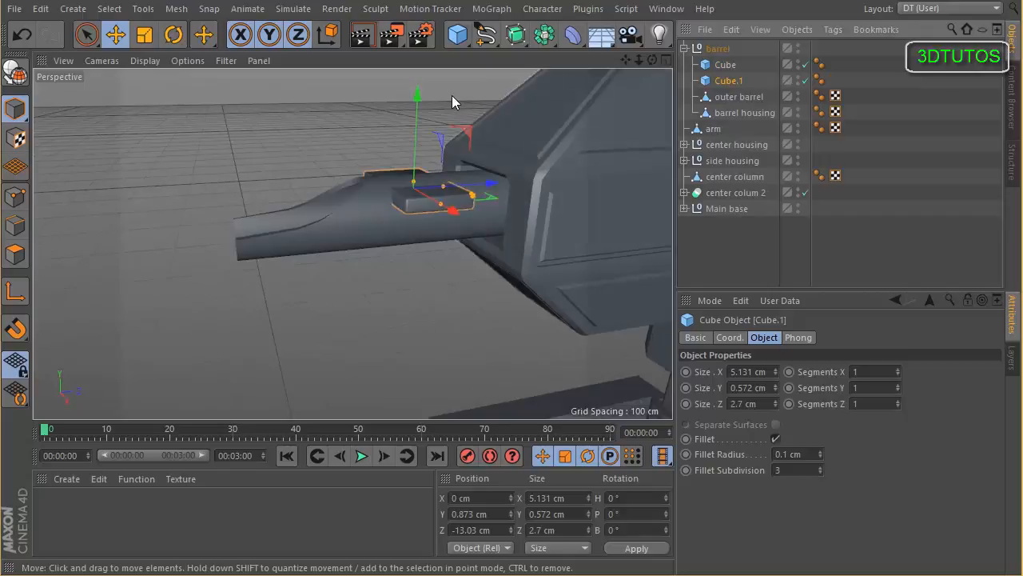
Step: Lower the duplicated plate to about Y -0.55 cm, directly below the original plate on the barrel
left_click(666, 60)
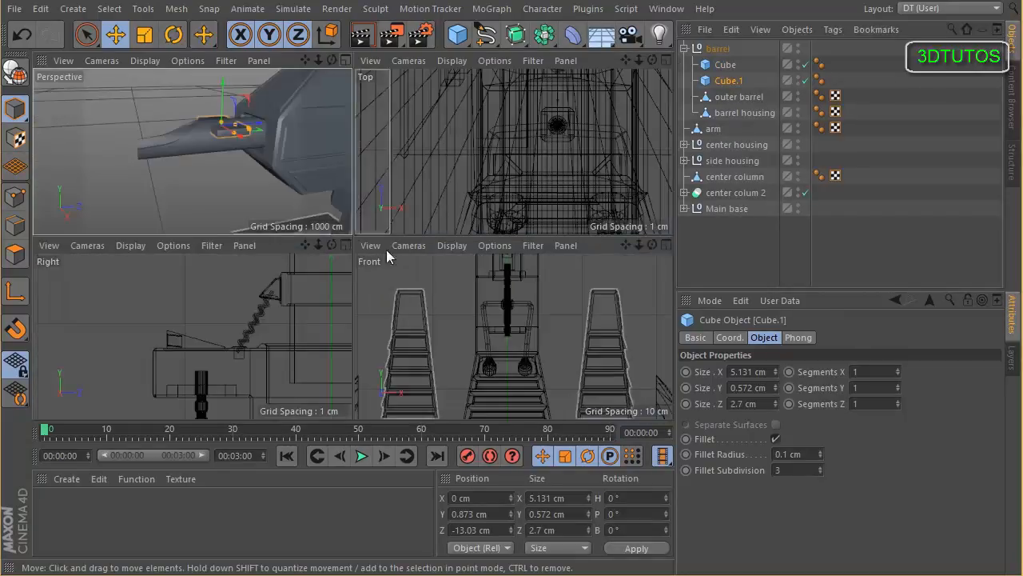
left_click(346, 246)
middle_click_drag(449, 229, 382, 406, "alt")
right_click_drag(459, 256, 420, 247, "alt")
middle_click_drag(420, 225, 512, 496, "alt")
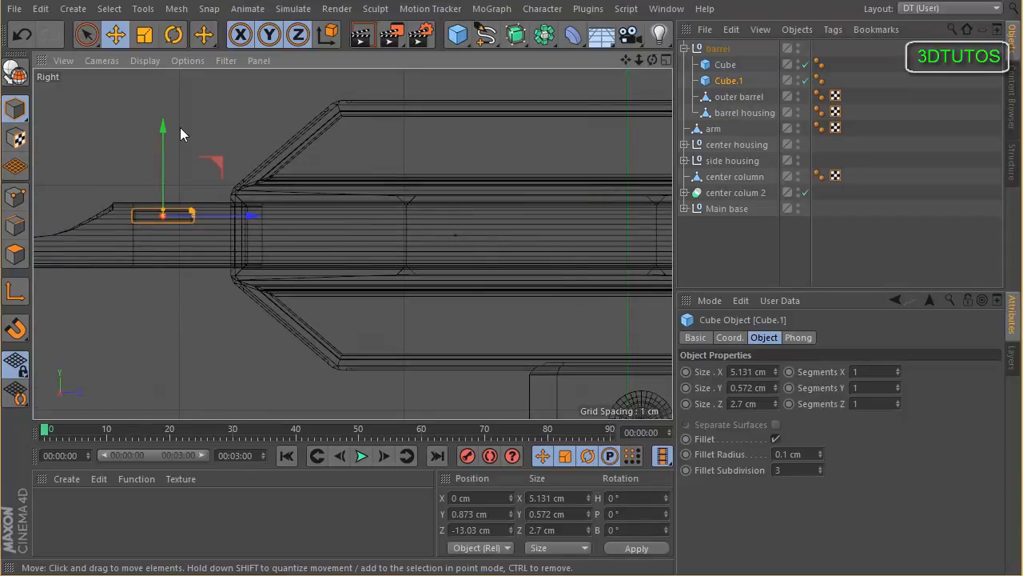
left_click_drag(162, 125, 161, 156)
left_click(666, 60)
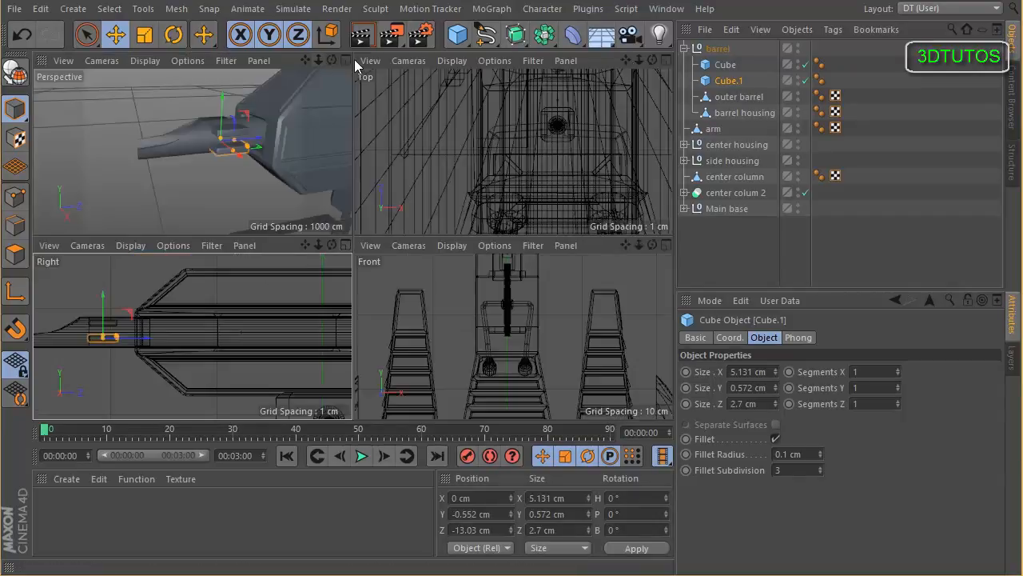
left_click(348, 59)
Step: Make both filleted plates editable and merge them into a single object, deleting the originals
left_click(744, 97)
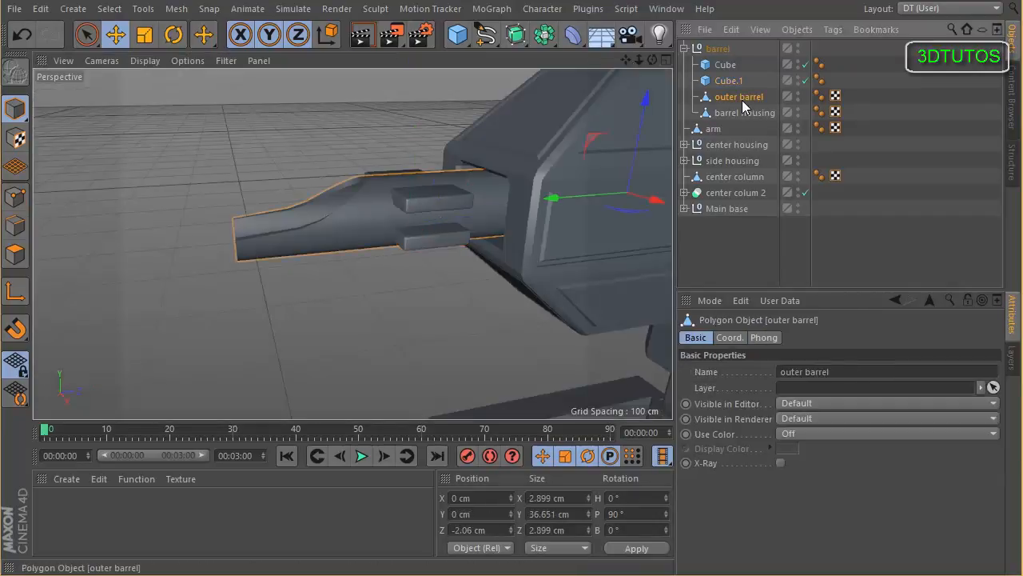
left_click_drag(276, 152, 301, 147, "alt")
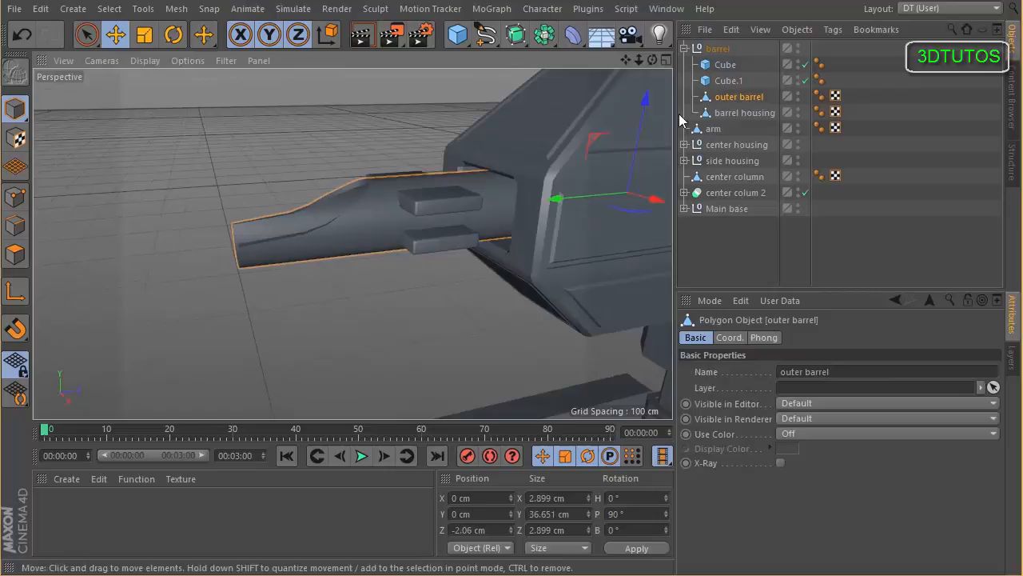
left_click(726, 81)
left_click(726, 65, "ctrl")
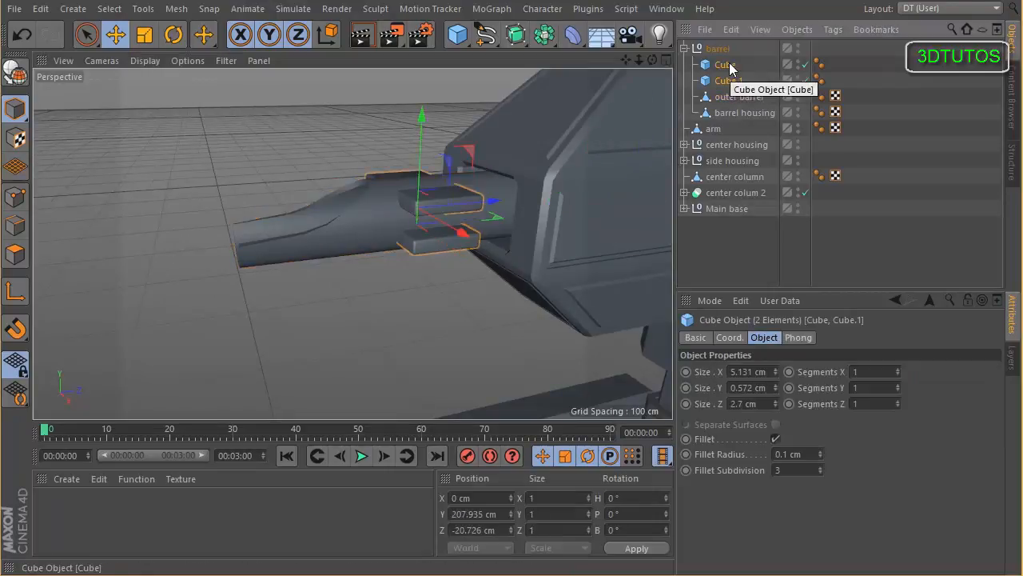
key("c")
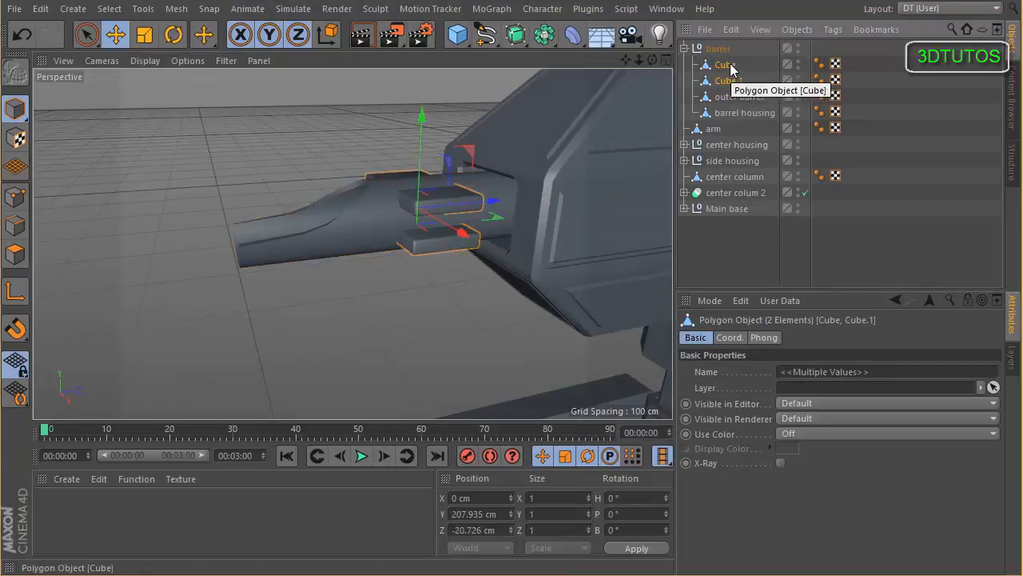
right_click(730, 64)
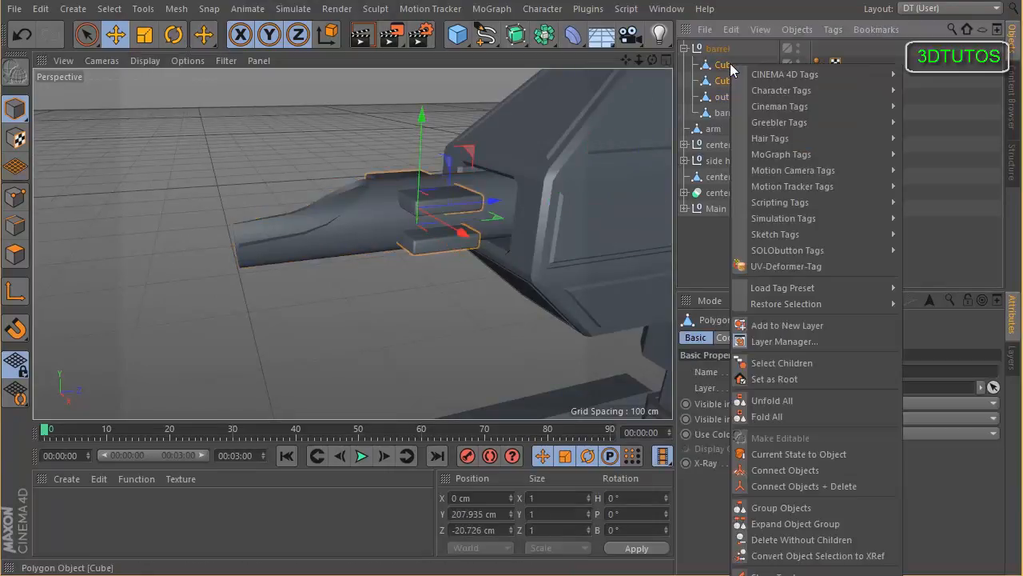
left_click(823, 488)
left_click_drag(511, 135, 513, 138, "alt")
mouse_move(425, 98)
left_mouse_down()
mouse_move(422, 84)
mouse_move(427, 107)
left_mouse_up()
key("ctrl+z")
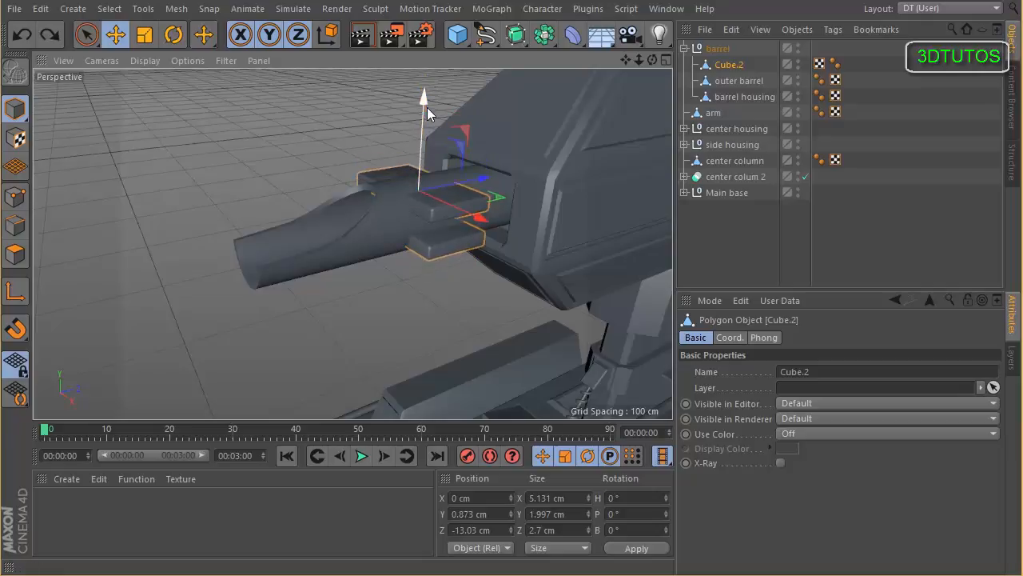
left_click(15, 196)
left_click(15, 109)
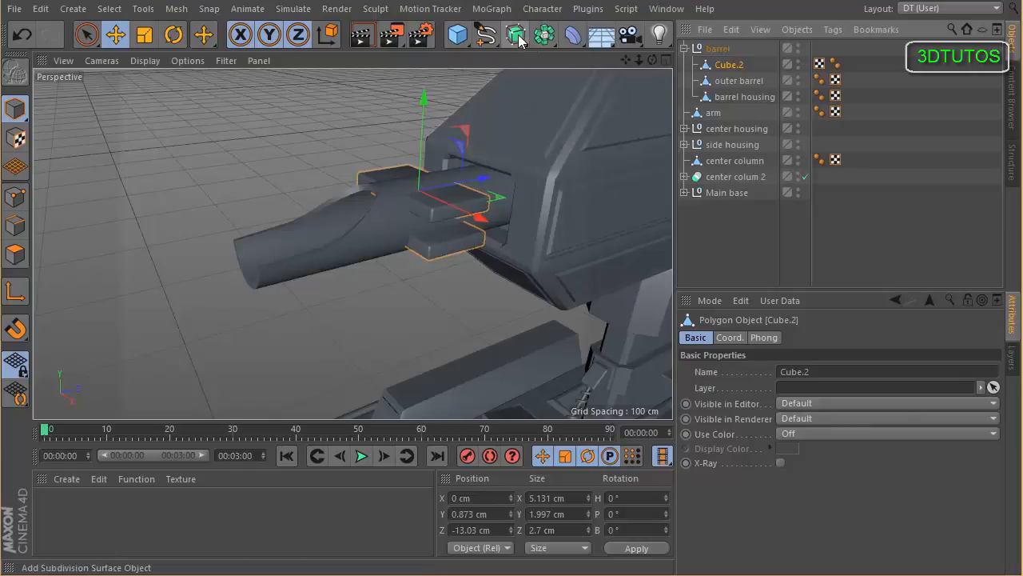
Step: Add a Boole to the barrel group, with the outer barrel as first object and the merged plates subtracted from it
left_click_drag(544, 35, 839, 58)
left_click_drag(723, 55, 722, 57)
scroll(364, 160, "down", 5)
scroll(373, 171, "up", 6)
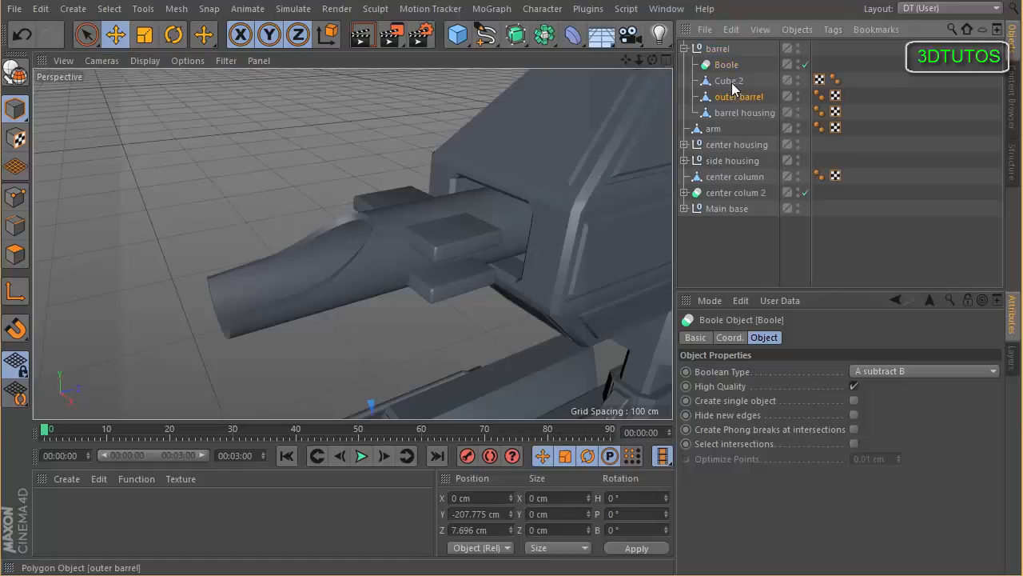
left_click_drag(731, 66, 739, 94)
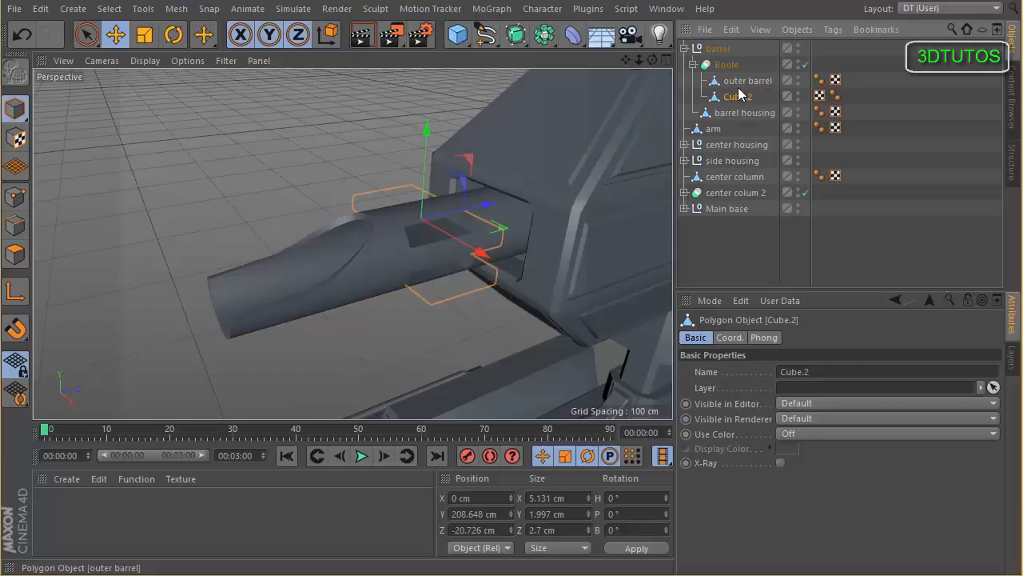
left_click(747, 245)
scroll(551, 249, "down", 5)
left_click_drag(545, 249, 566, 221, "alt")
scroll(569, 220, "down", 5)
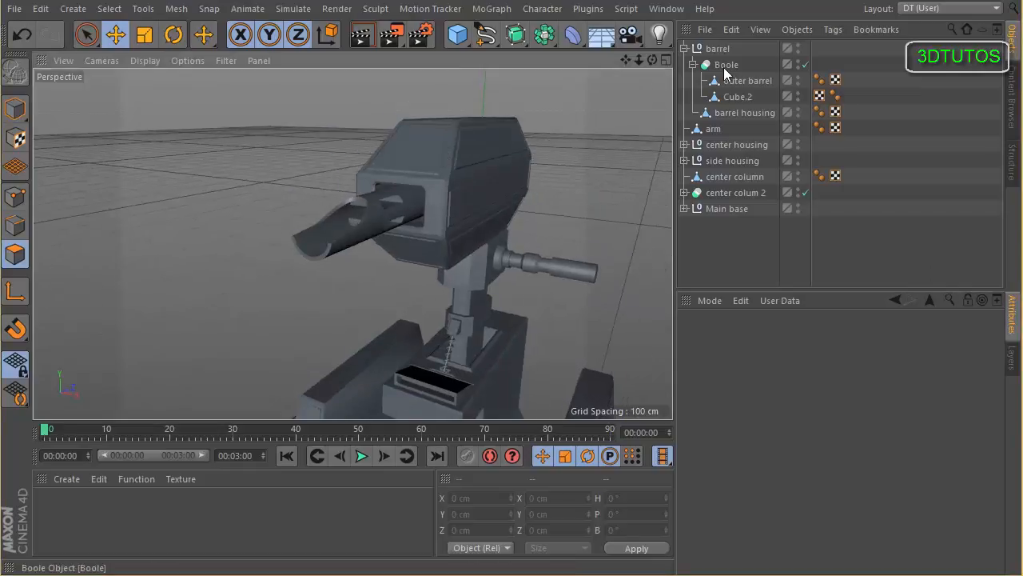
Step: Change the Boole's Boolean Type to A without B so the plates cut open slots in the outer barrel
left_click(725, 68)
left_click(871, 371)
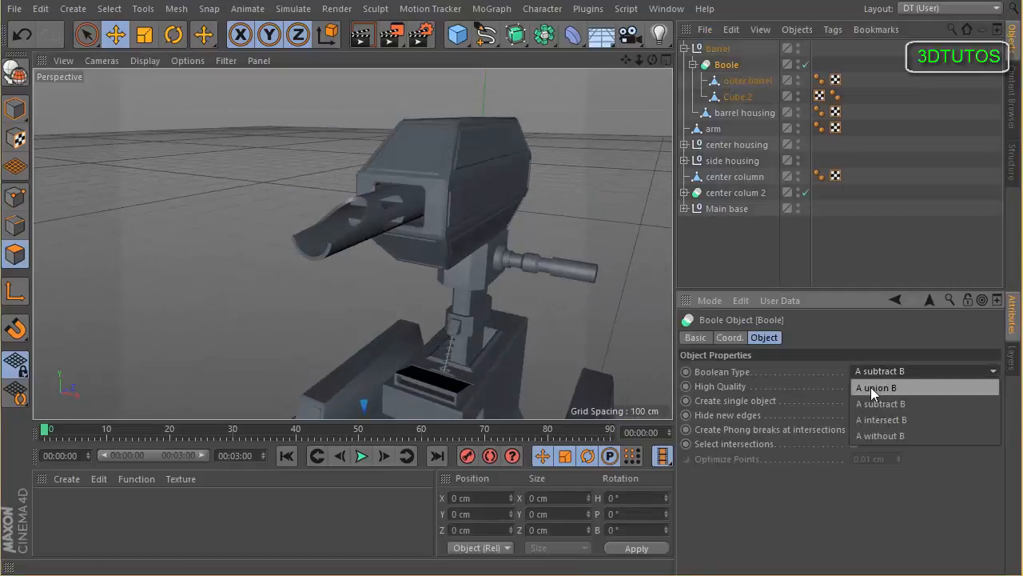
left_click(896, 429)
scroll(284, 183, "up", 3)
left_click_drag(283, 183, 208, 144, "alt")
left_click(24, 108)
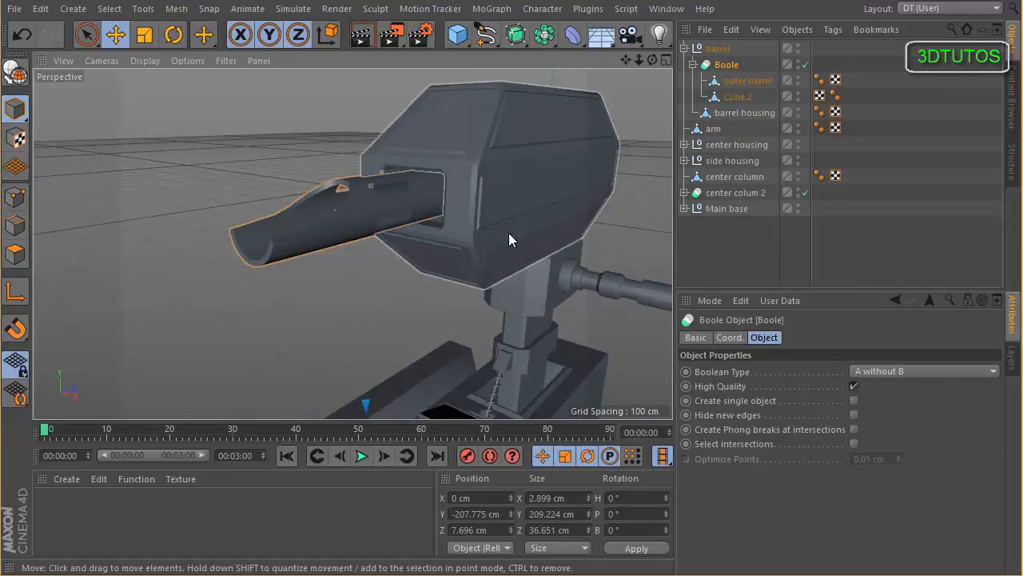
Step: Add a cylinder primitive and raise it to about Y 183 cm
left_click_drag(476, 231, 334, 214, "alt")
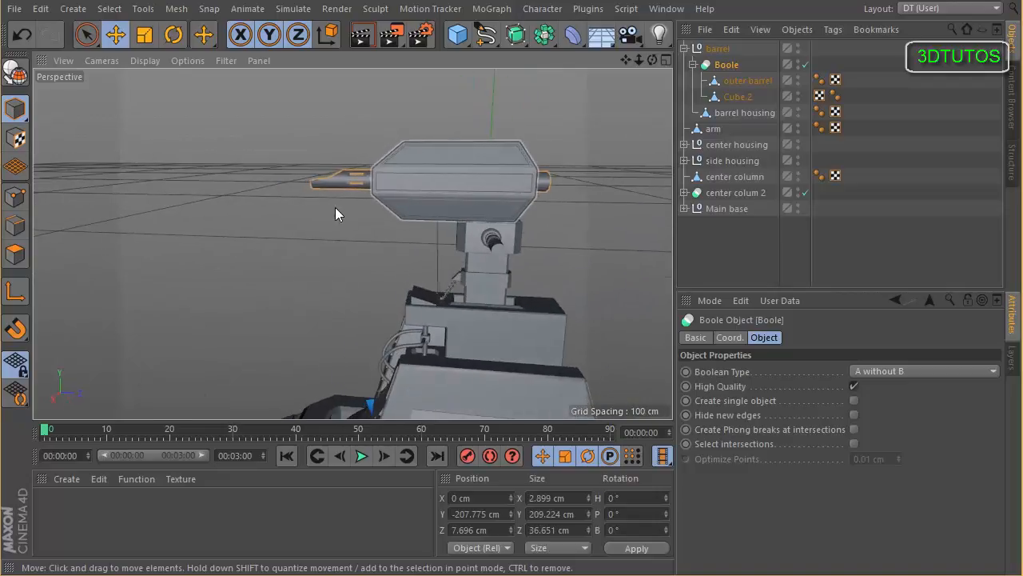
left_click(461, 34)
left_click(809, 61)
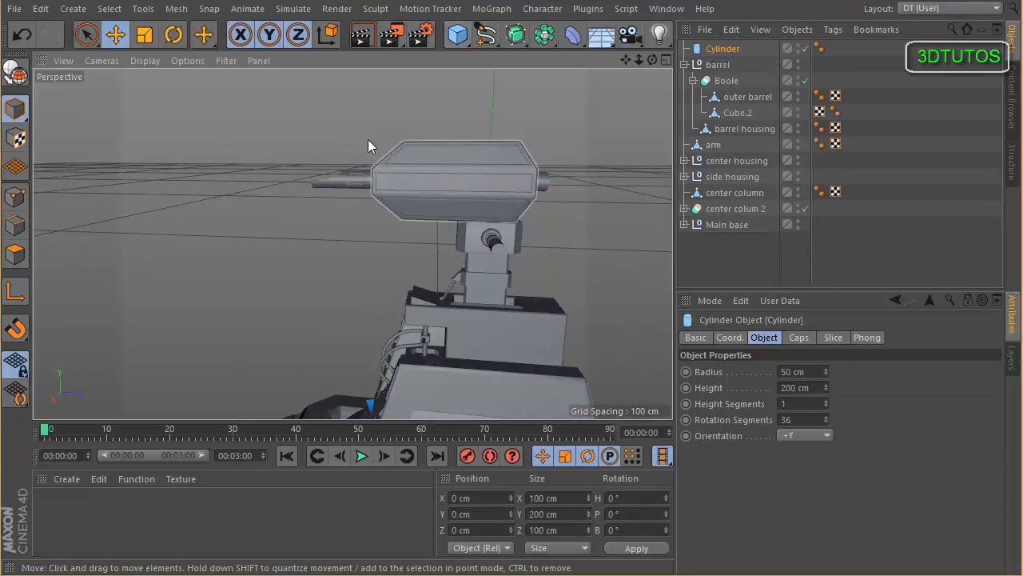
left_click(120, 38)
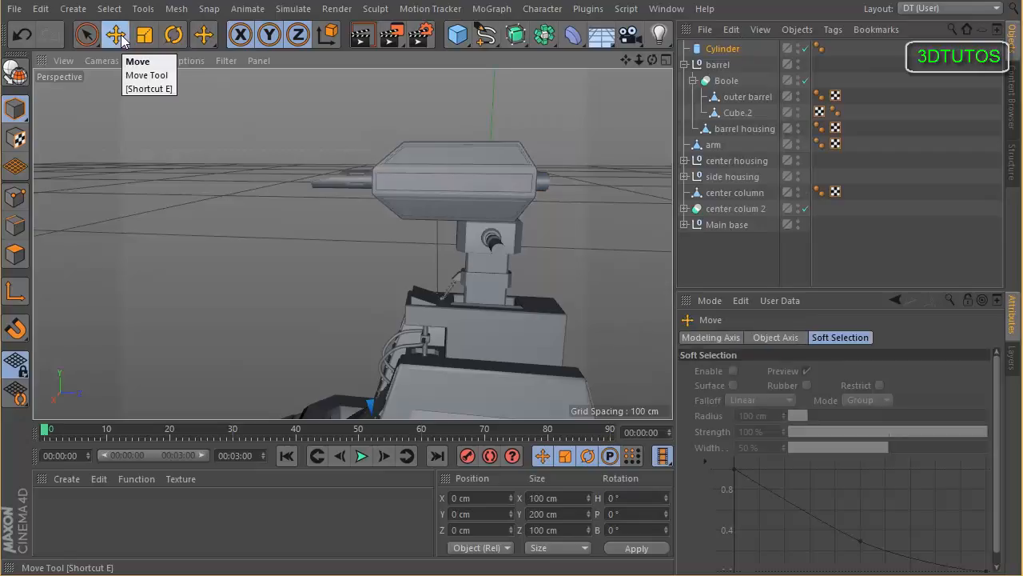
left_click_drag(554, 185, 582, 229, "alt")
middle_click_drag(582, 229, 502, 120, "alt")
left_click_drag(493, 156, 533, 49)
Step: Rotate the cylinder to a 90° pitch so it runs parallel to the barrel
middle_click_drag(492, 156, 422, 330, "alt")
left_click(173, 35)
left_click_drag(410, 282, 342, 354)
key("ctrl+z")
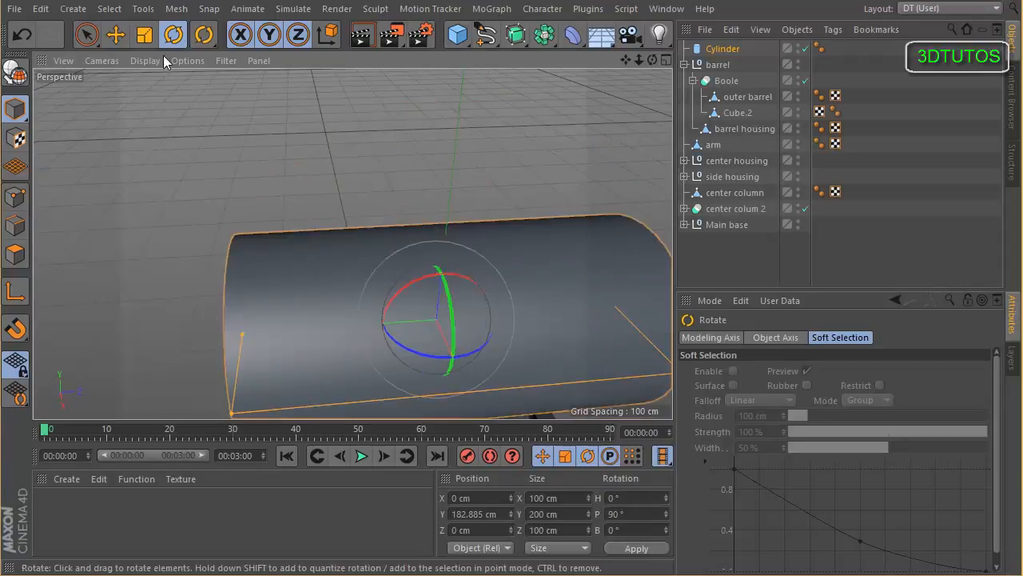
Step: Resize the cylinder to about 5.5 cm across and 47.9 cm long, and raise it to about Y 206.6 cm
left_click(115, 34)
left_click_drag(236, 178, 438, 177, "alt")
middle_click_drag(438, 177, 439, 116, "alt")
left_click_drag(310, 405, 390, 289)
left_click_drag(453, 204, 454, 156)
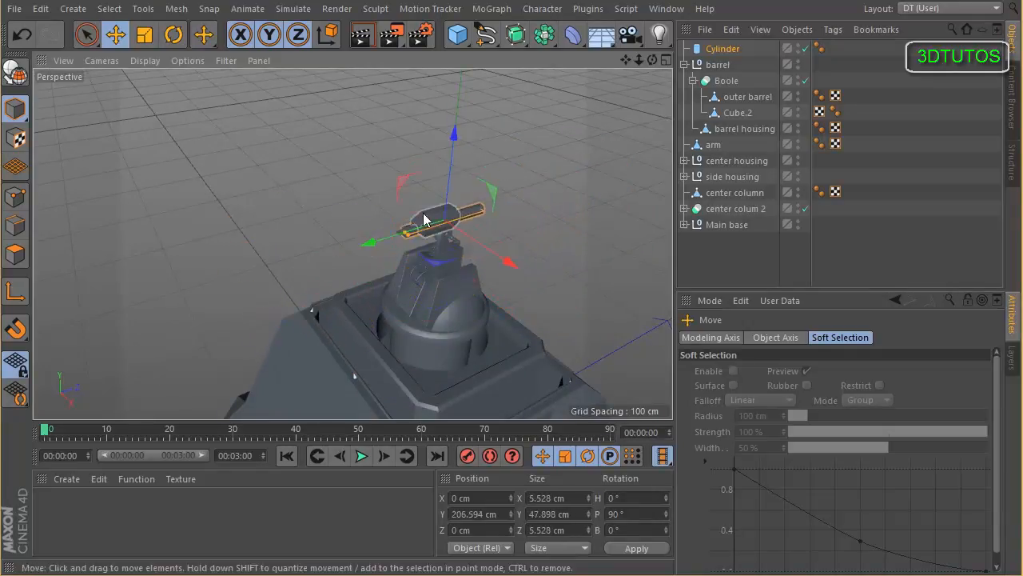
scroll(530, 203, "up", 5)
left_click_drag(550, 181, 502, 184, "alt")
scroll(502, 183, "down", 5)
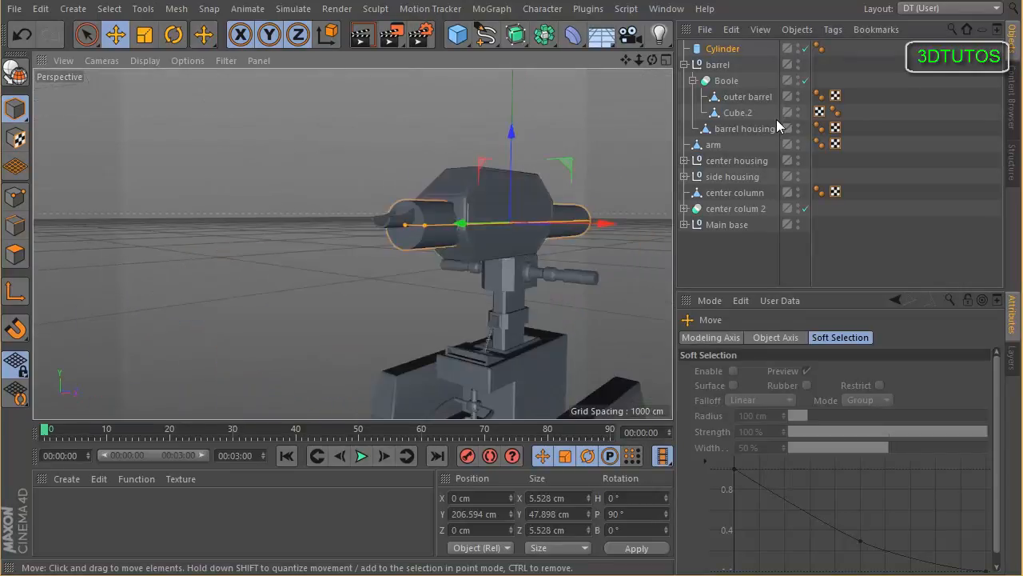
left_click(745, 97)
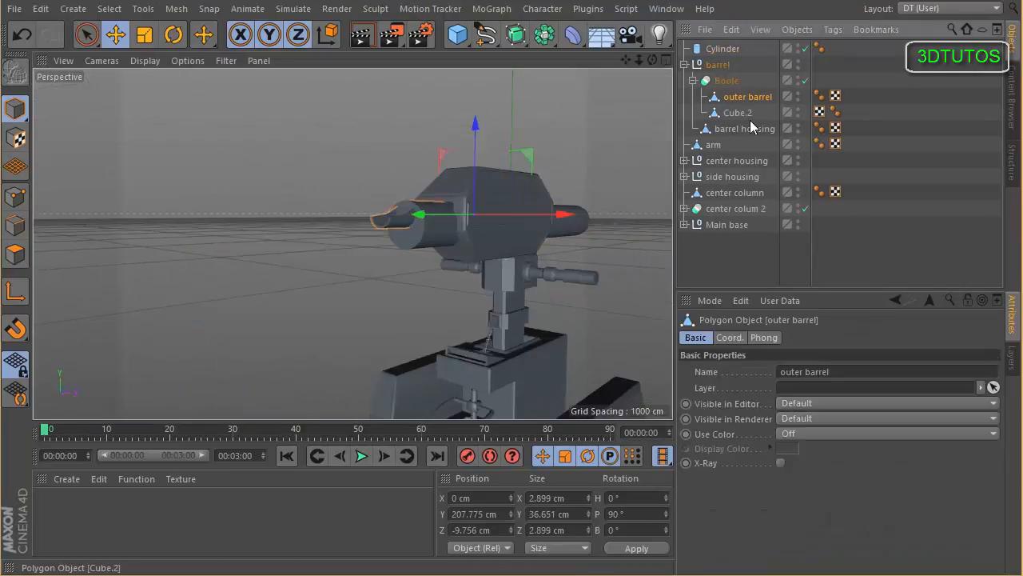
left_click_drag(552, 160, 506, 7, "alt")
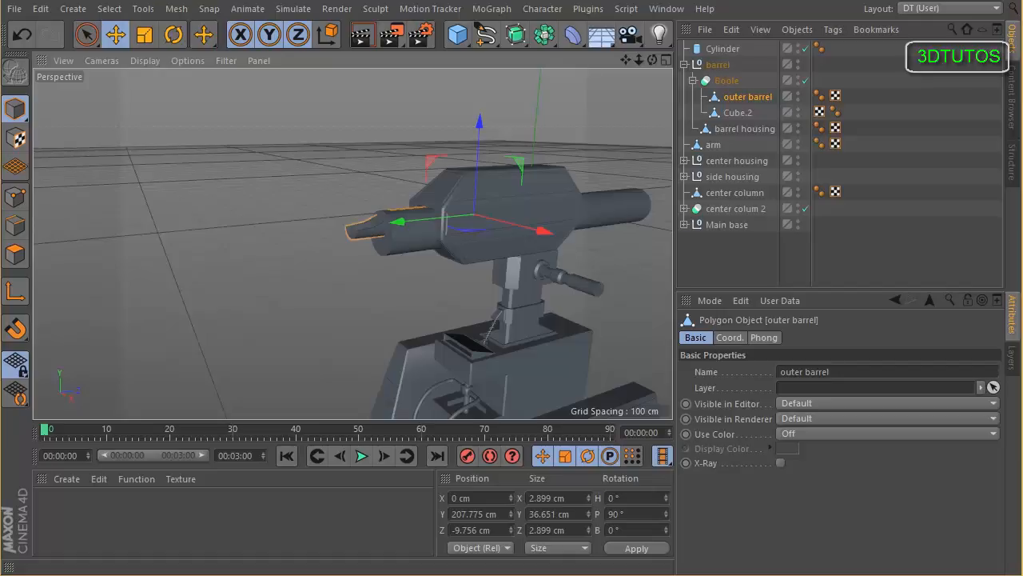
left_click(139, 9)
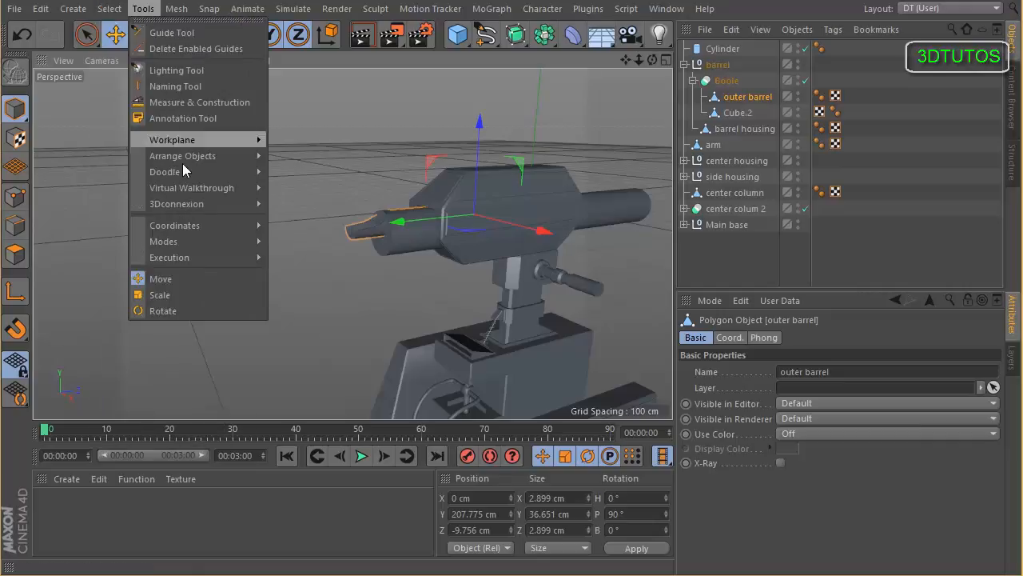
mouse_move(184, 156)
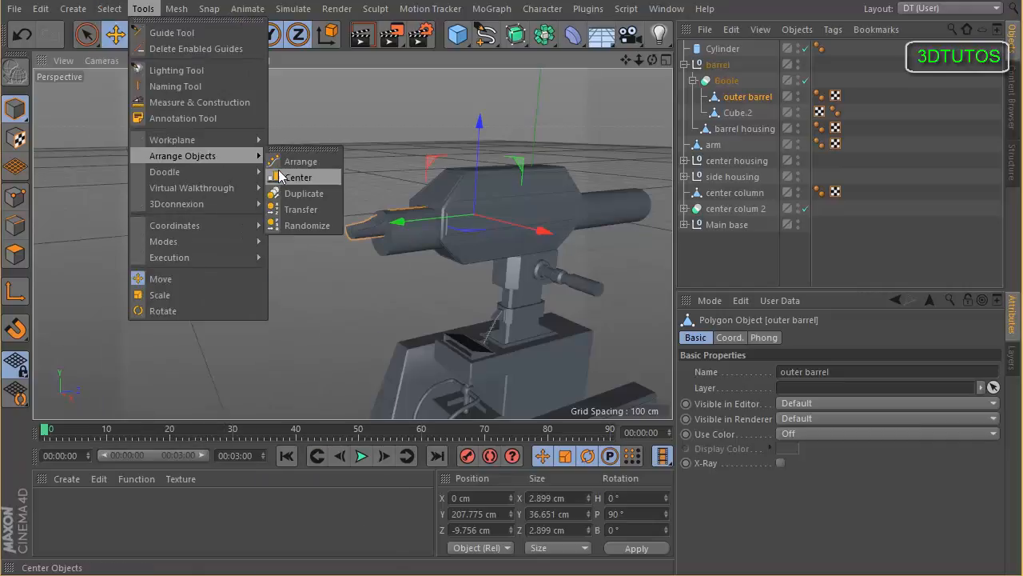
Step: Align the cylinder with the outer barrel using Transfer, with move, scale and rotation enabled
left_click(734, 53)
left_click(735, 49)
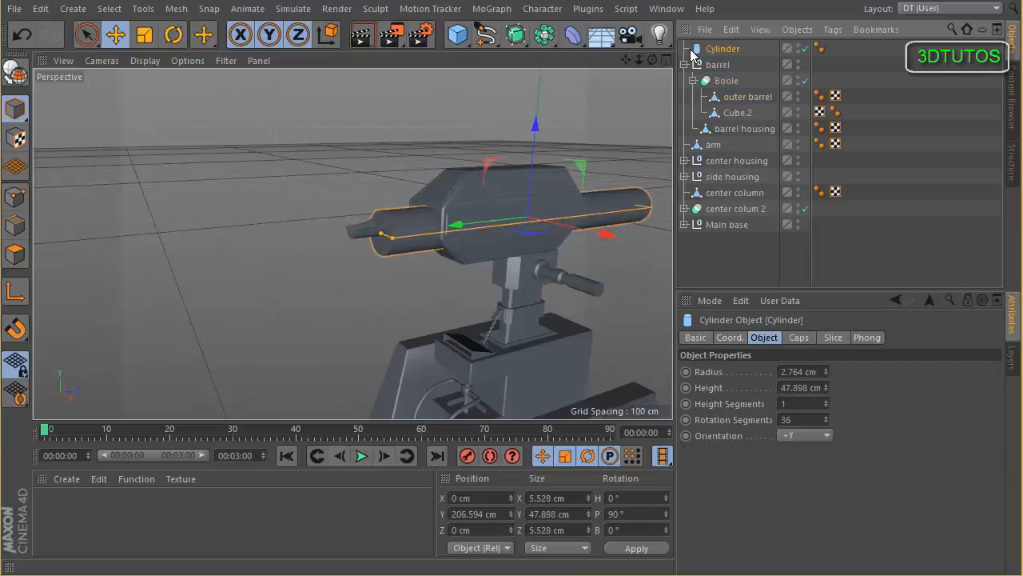
left_click(143, 9)
mouse_move(199, 156)
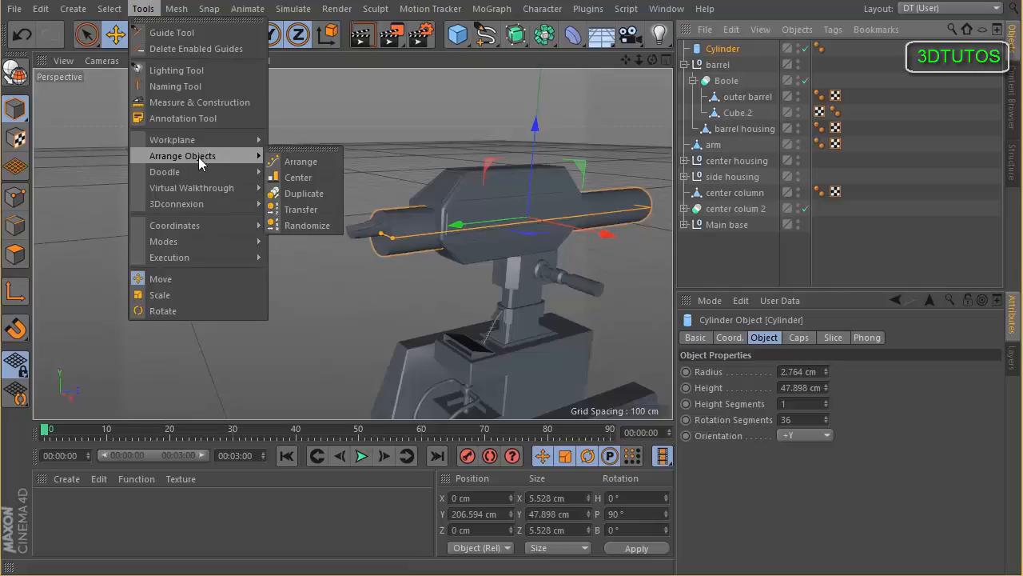
left_click(301, 209)
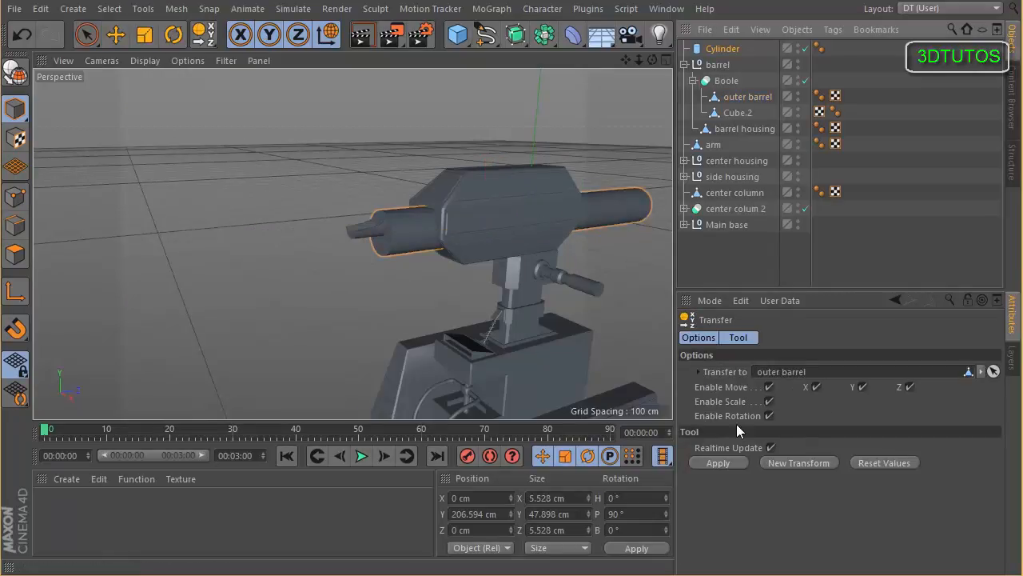
left_click(718, 463)
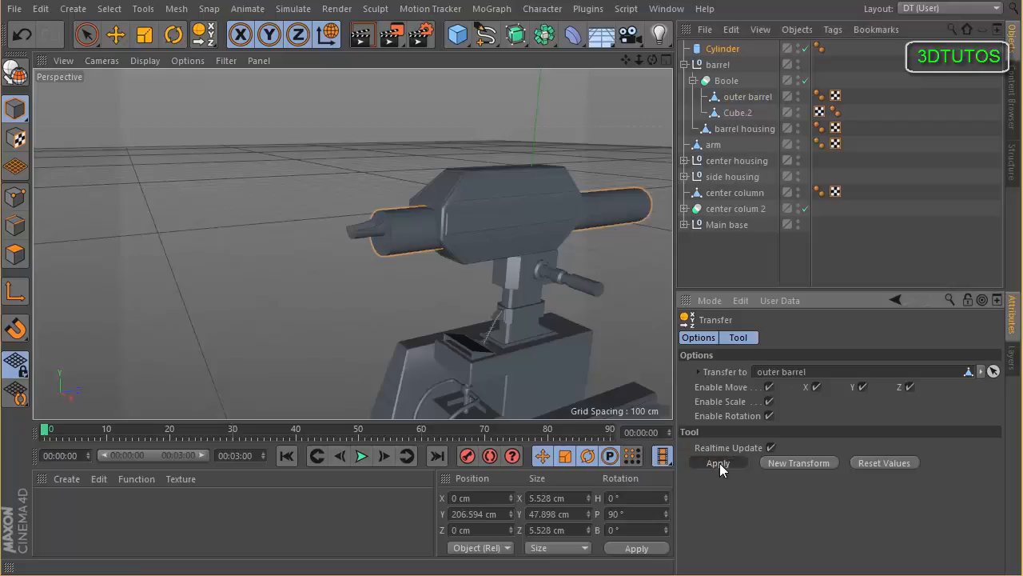
left_click(86, 34)
left_click(115, 34)
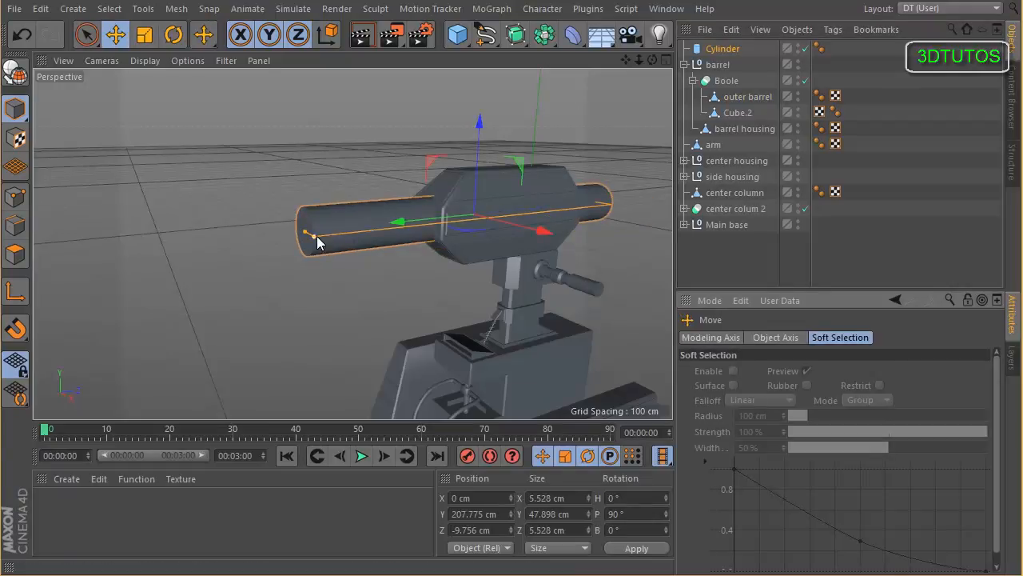
Step: Resize the cylinder to about 2.3 cm across and 56.3 cm long so it fits inside the outer barrel
left_click_drag(315, 237, 308, 237)
right_click_drag(329, 202, 384, 206, "alt")
left_click_drag(383, 206, 402, 220, "alt")
left_click_drag(308, 324, 495, 250)
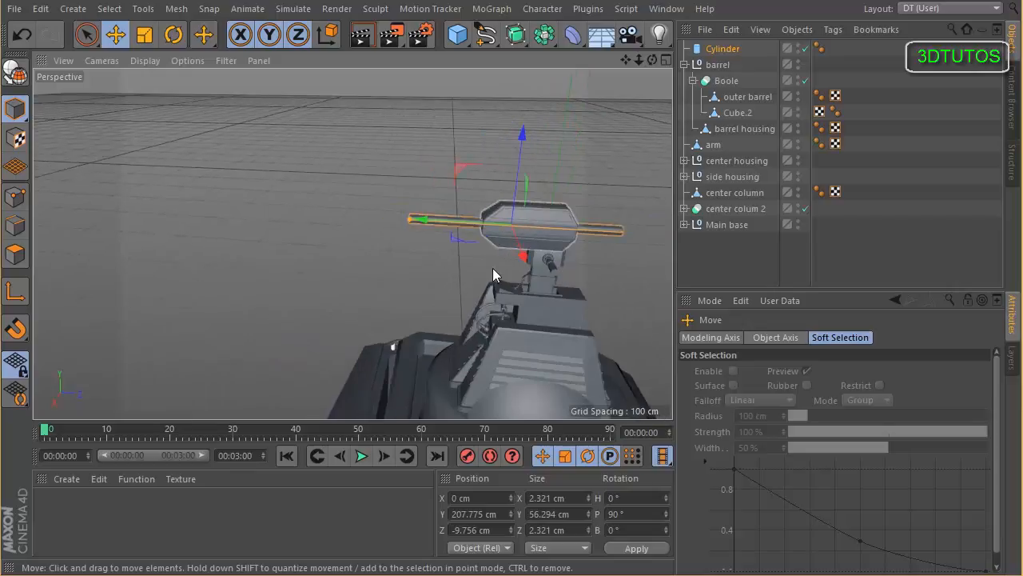
scroll(455, 219, "up", 5)
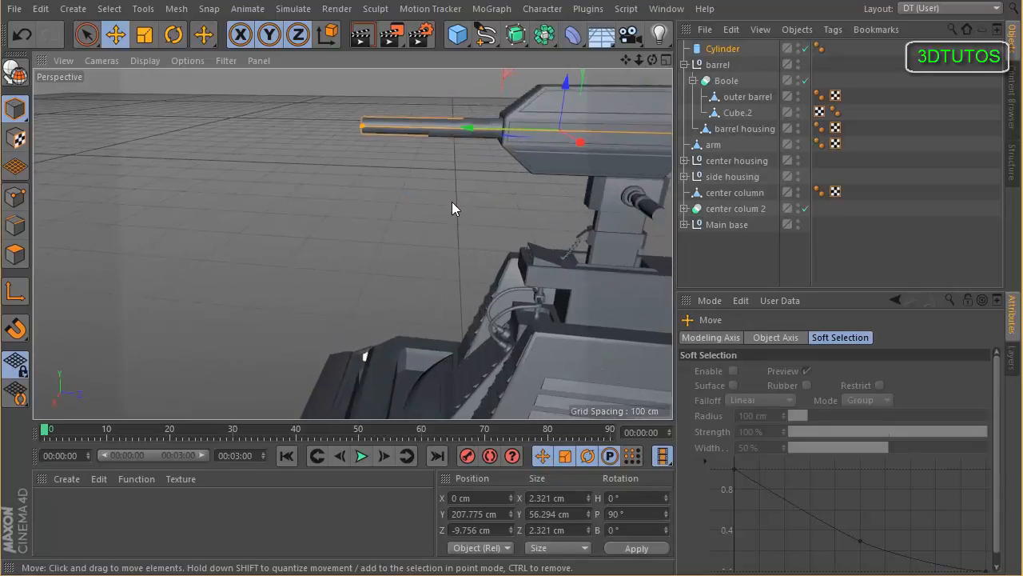
Step: Slim the inner cylinder to about 1.6 cm across, lengthen it to about 64.7 cm and place it at about Z -12.6 cm
left_click_drag(557, 242, 392, 228, "alt")
left_click_drag(530, 214, 445, 202, "alt")
left_click_drag(359, 187, 440, 165, "alt")
left_click_drag(498, 206, 448, 195, "alt")
right_click_drag(396, 157, 505, 169, "alt")
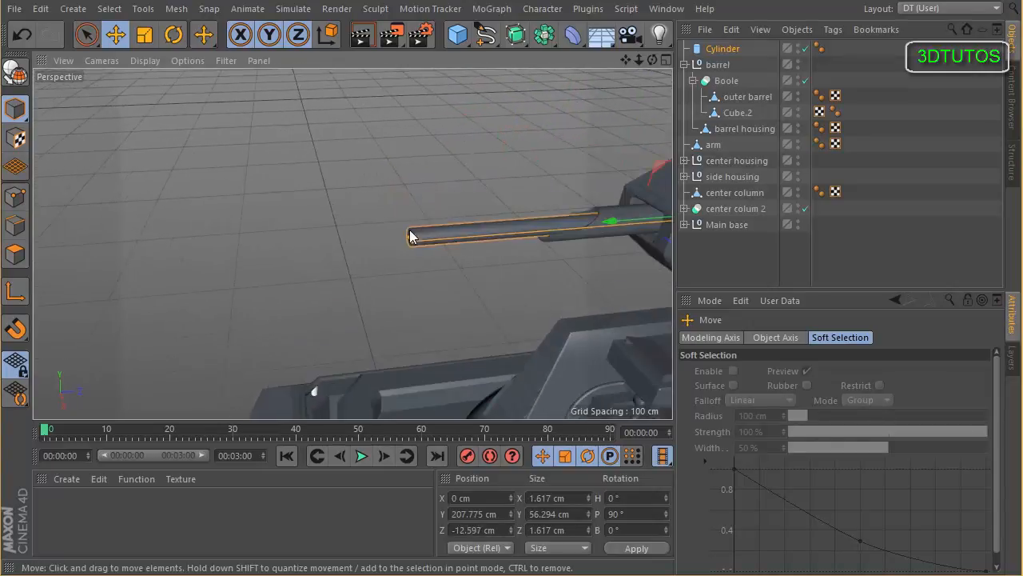
left_click_drag(375, 238, 364, 239)
right_click_drag(491, 226, 481, 302, "alt")
left_click_drag(522, 291, 340, 241, "alt")
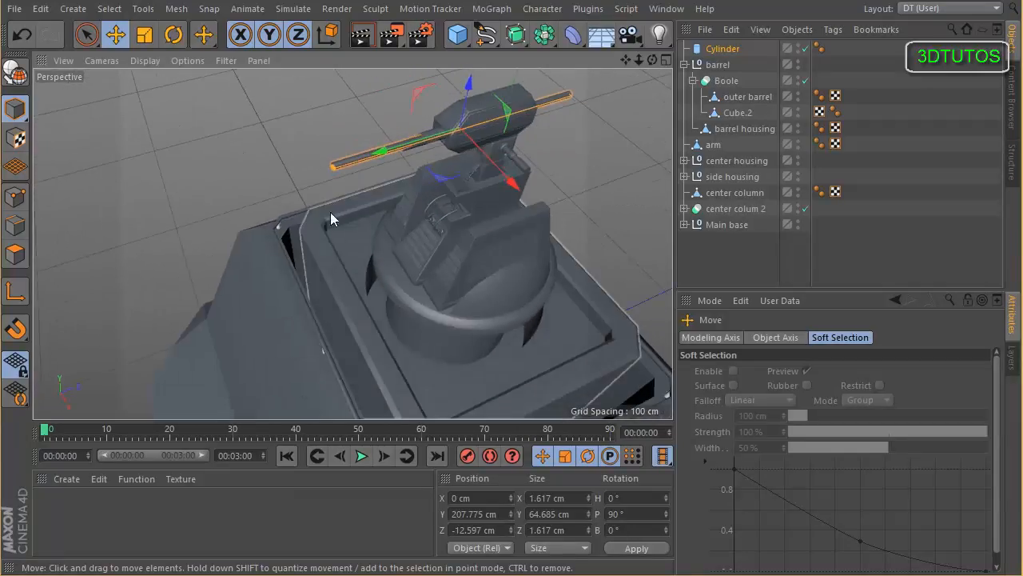
right_click_drag(308, 180, 360, 150, "alt")
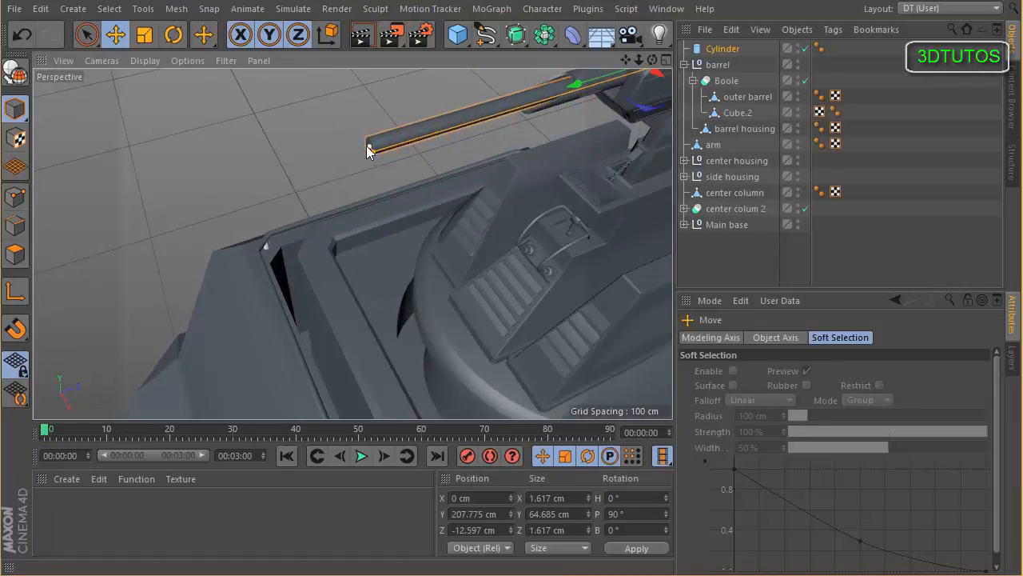
left_click_drag(471, 202, 755, 337, "alt")
left_click(704, 248)
left_click_drag(429, 149, 495, 167, "alt")
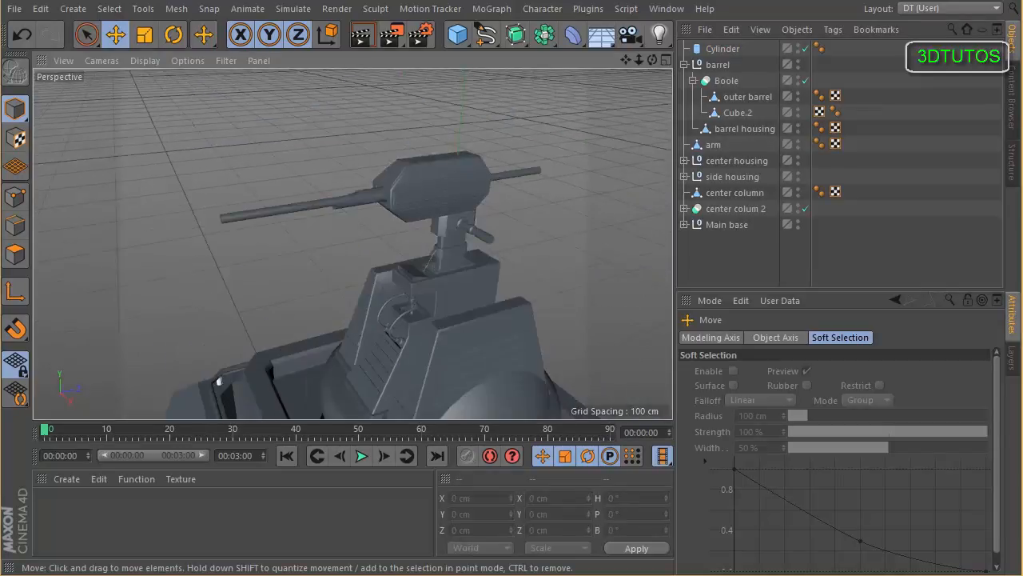